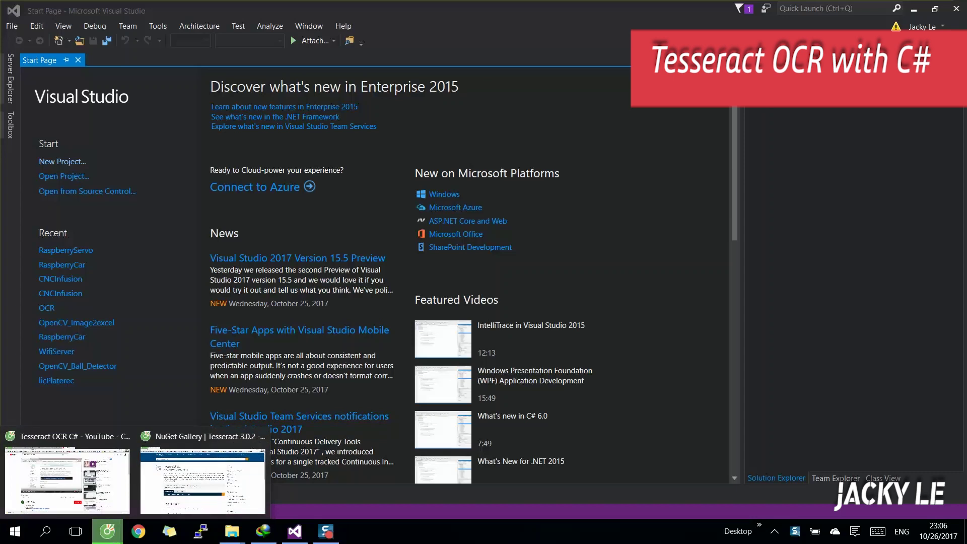
Copy the Tesseract 3.0.2 Install-Package command from its NuGet Gallery page, then return to Visual Studio
left_click(214, 475)
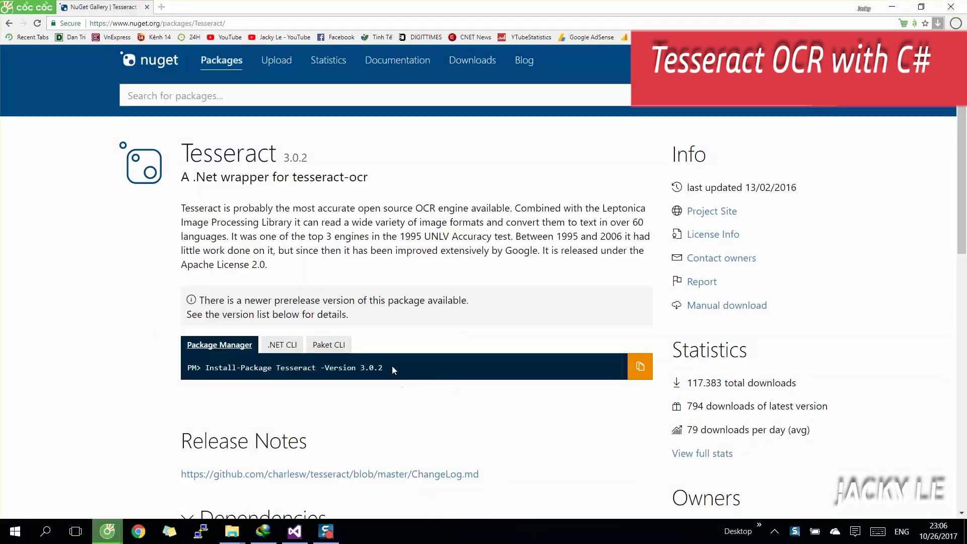
left_click_drag(392, 368, 217, 367)
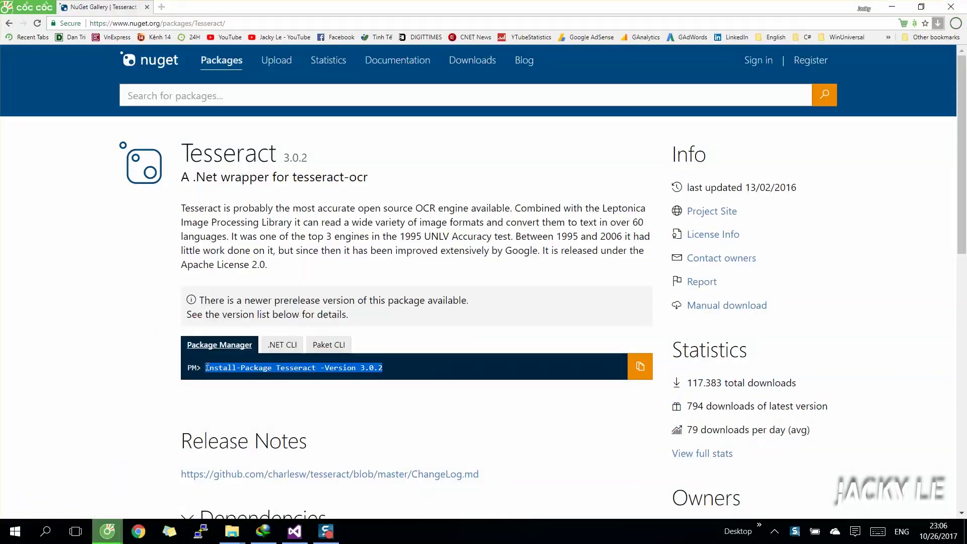
right_click(215, 367)
left_click(243, 380)
left_click(296, 533)
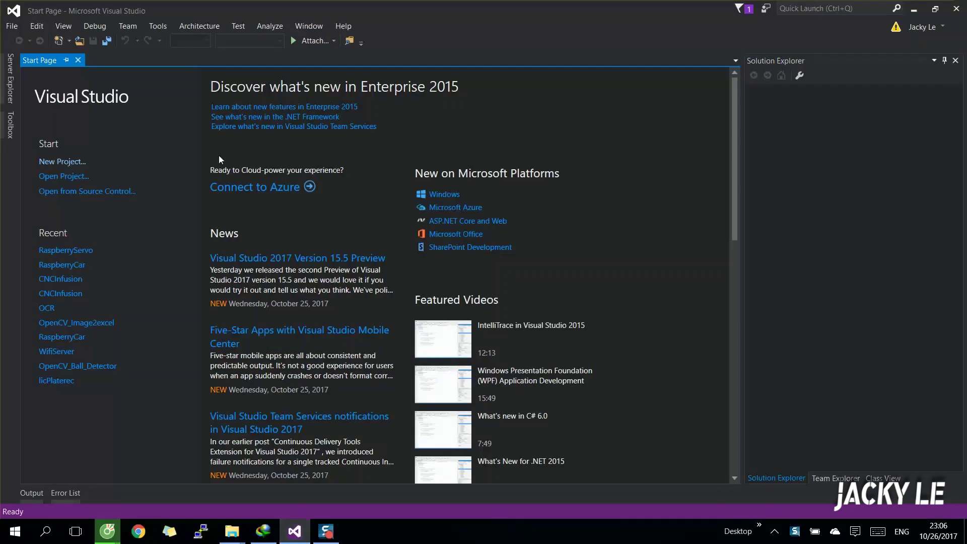
Run the pasted Tesseract install command in the Package Manager Console; it fails without an open solution
left_click(152, 26)
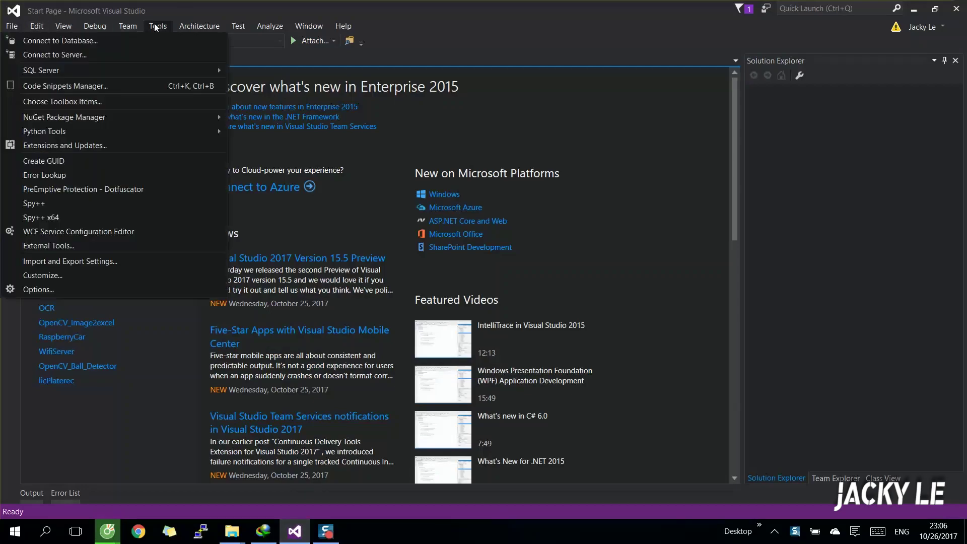
mouse_move(64, 117)
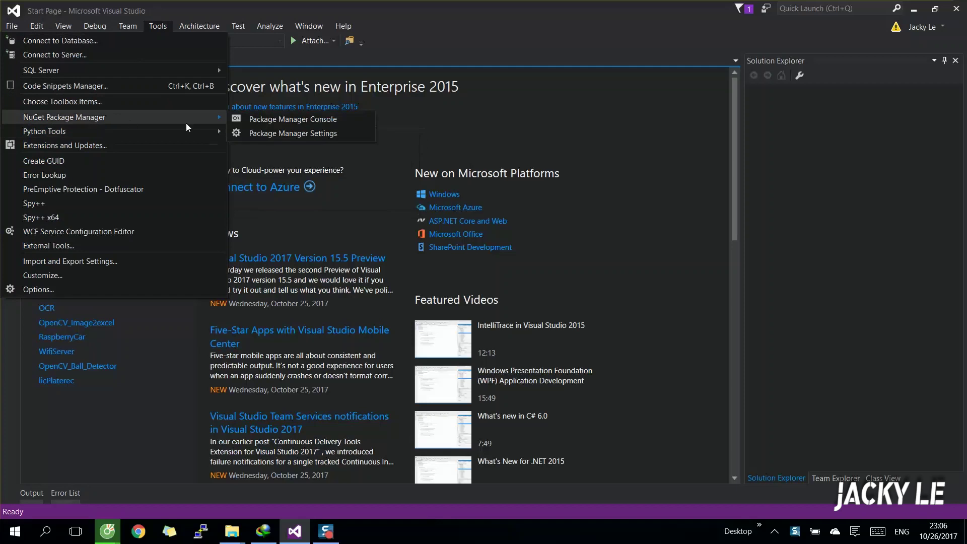
left_click(293, 122)
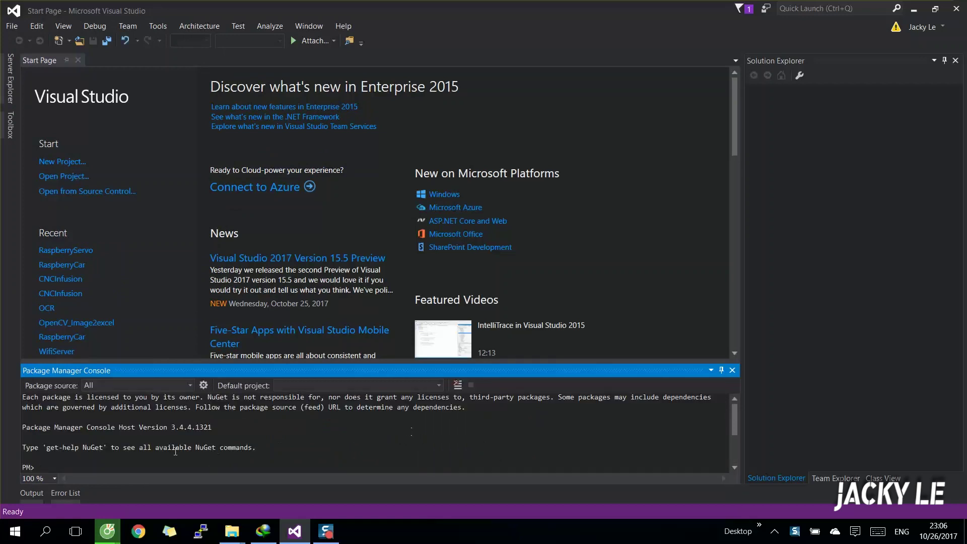
right_click(132, 459)
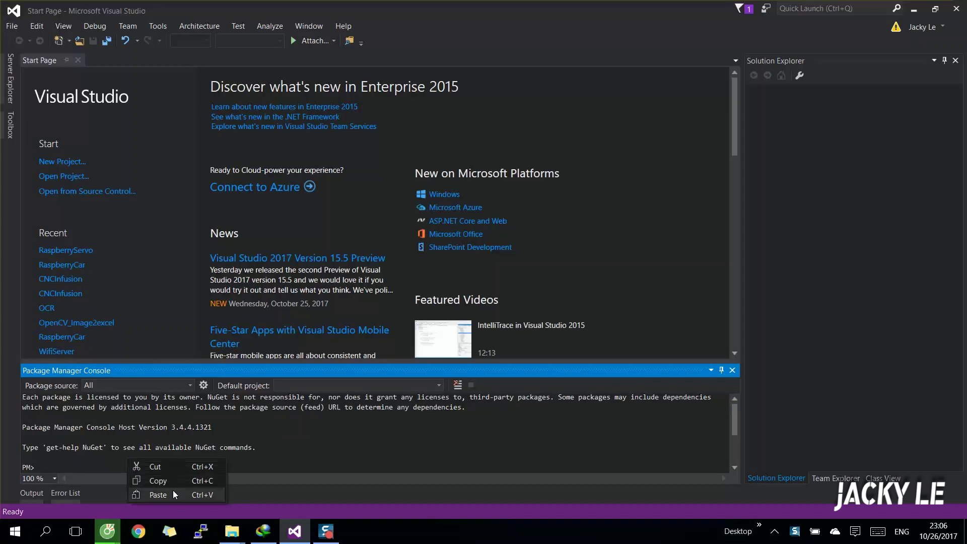
left_click(173, 493)
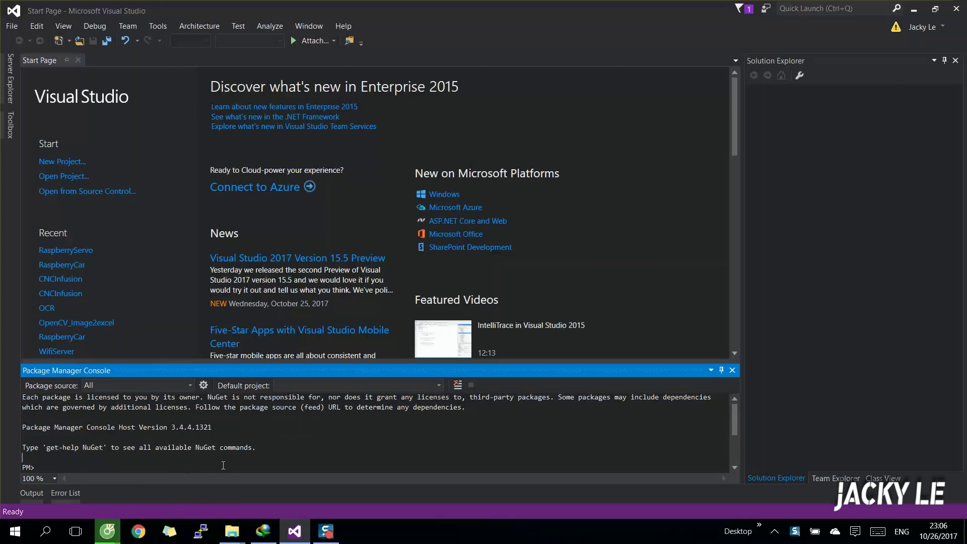
right_click(110, 465)
left_click(153, 500)
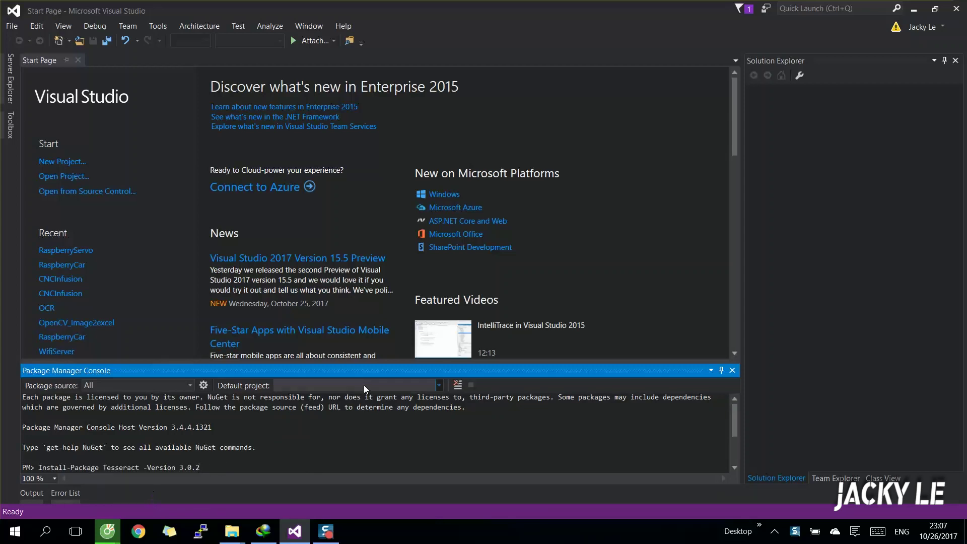
key("Return")
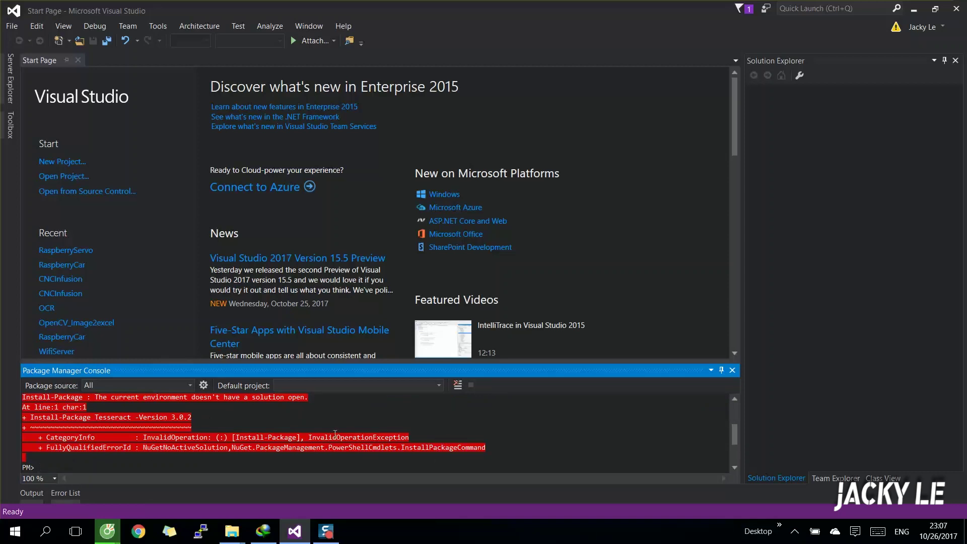
Create a new Windows Forms Application project named OCR_FOR_CSHARP
key("alt+f")
key("n")
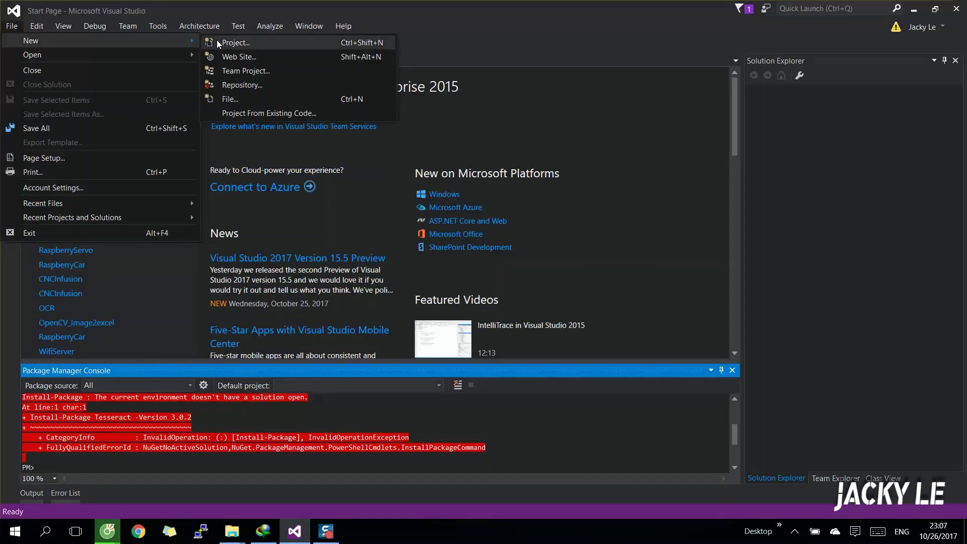
key("Return")
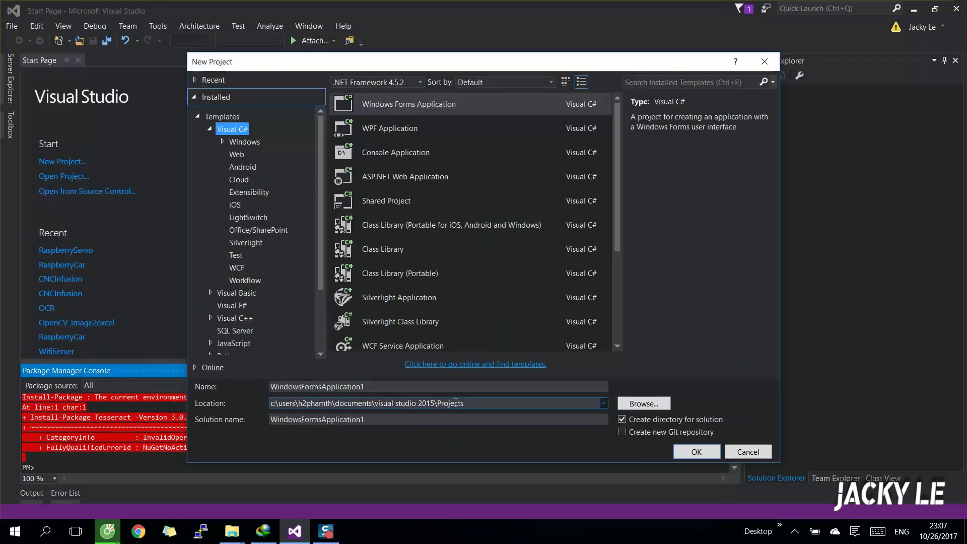
key("BackSpace")
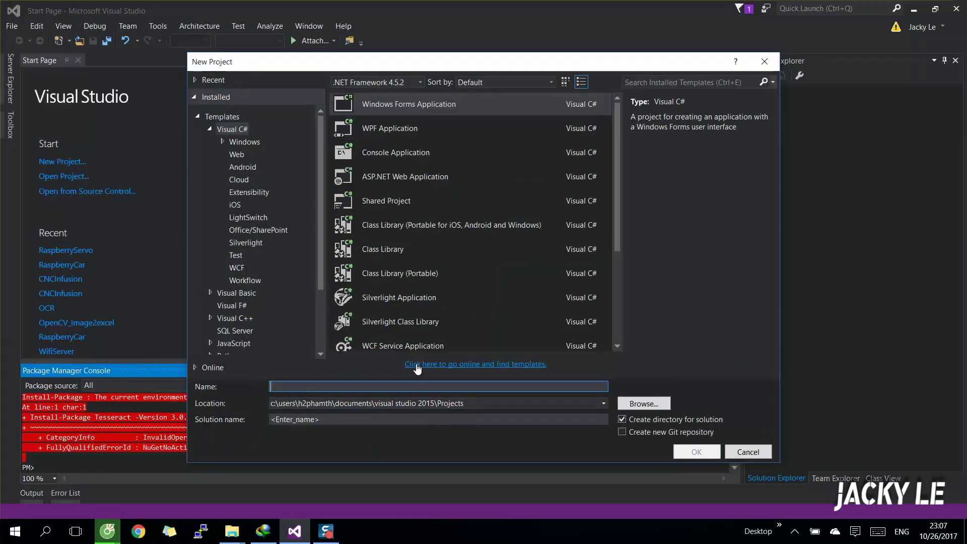
type("OCR_FOR_CSHARP")
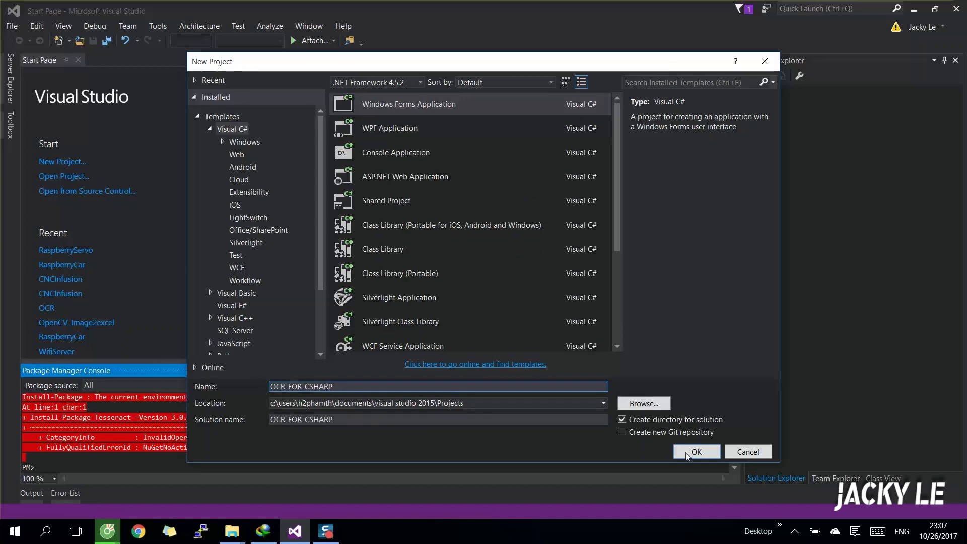
left_click(688, 456)
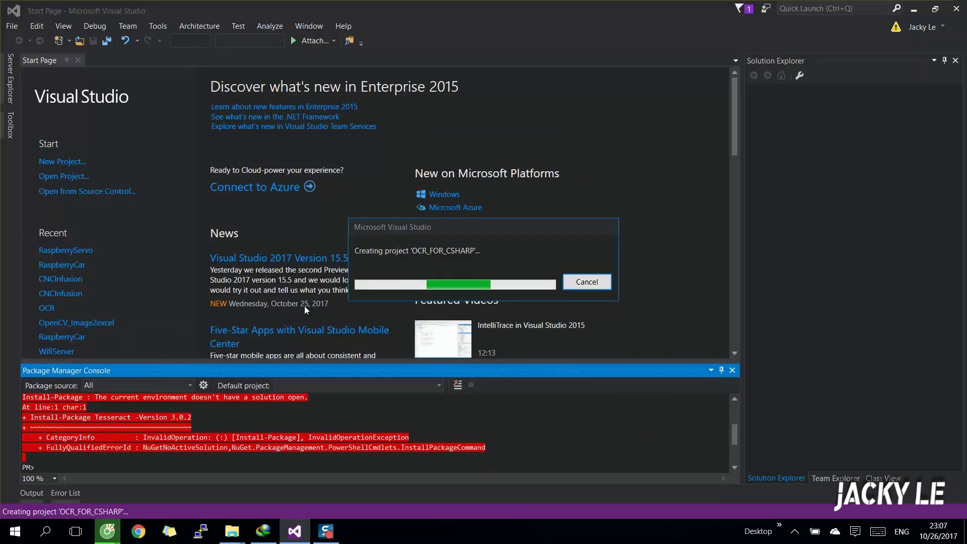
Install Tesseract 3.0.2 into the project from the Package Manager Console
left_click(76, 466)
key("ctrl+v")
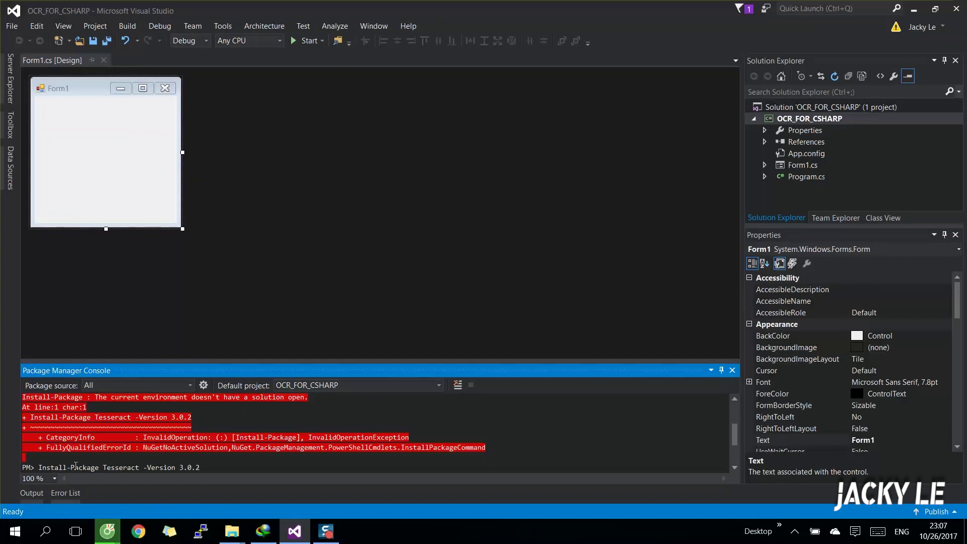
key("Return")
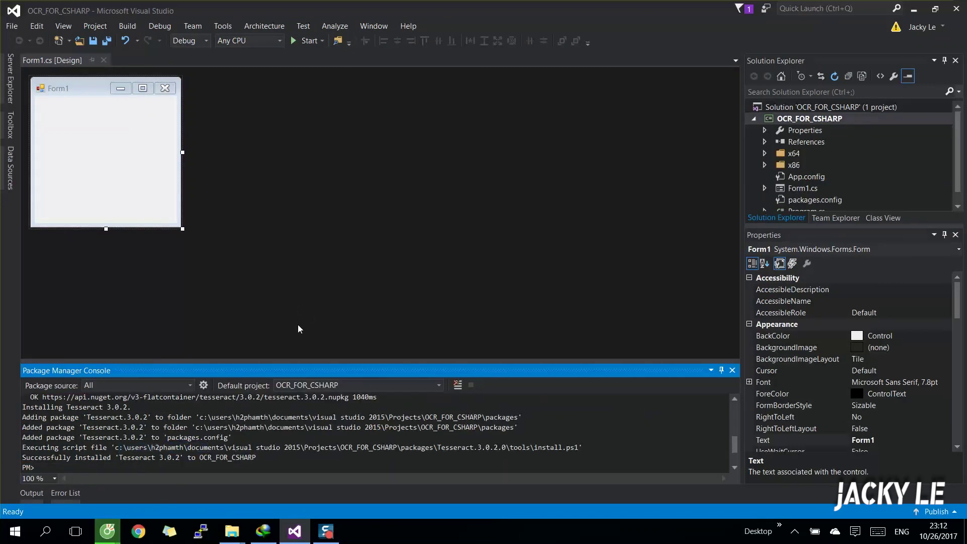
Add a button to Form1 and a tall multiline text box directly beneath it
left_click(10, 124)
left_click_drag(64, 153, 101, 140)
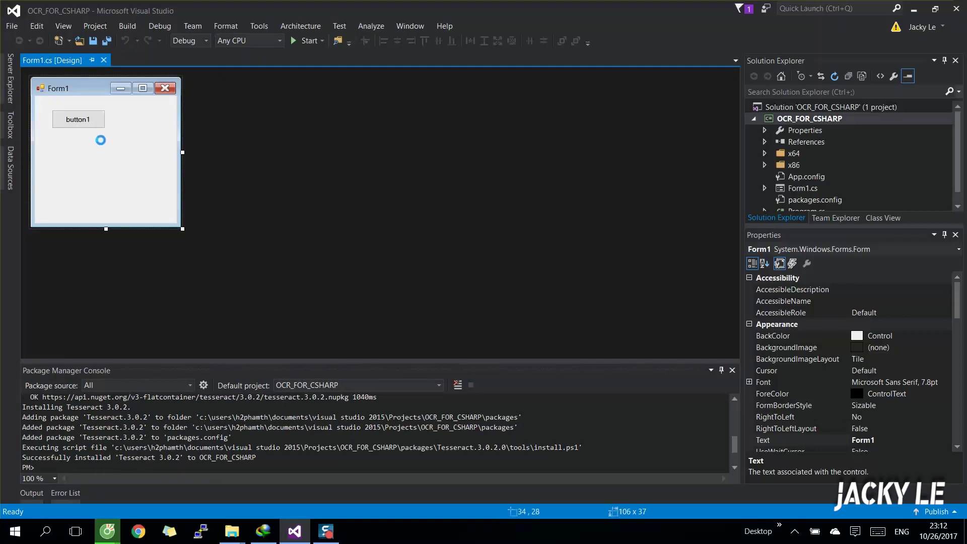
left_click(10, 125)
type("tex")
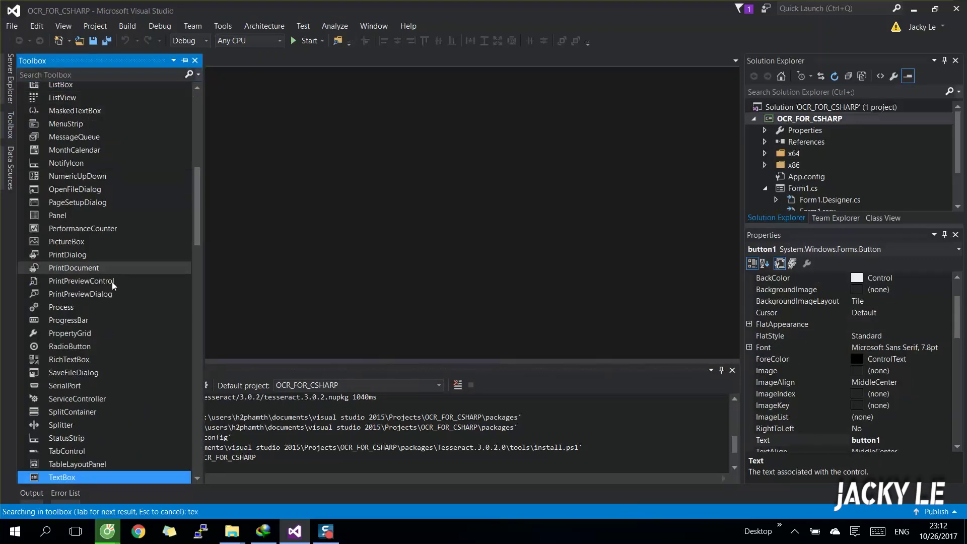
left_click_drag(47, 143, 160, 144)
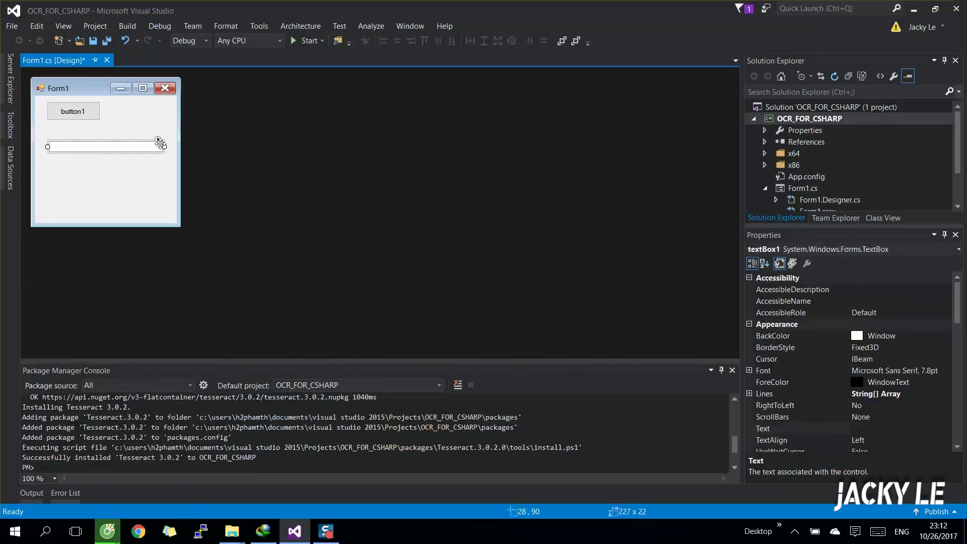
left_click(159, 140)
left_click(169, 155)
left_click_drag(121, 180, 69, 160)
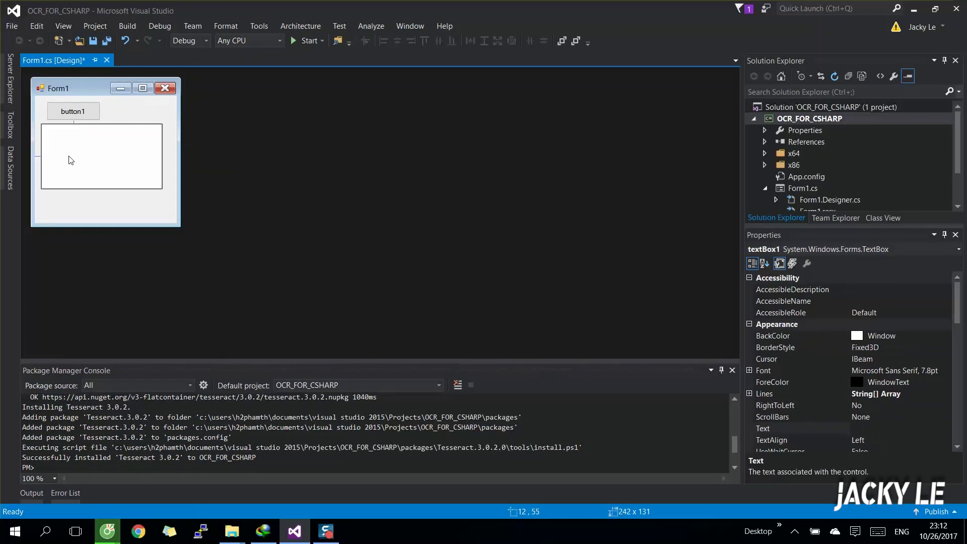
left_click(79, 112)
left_click(74, 149)
left_click(73, 111)
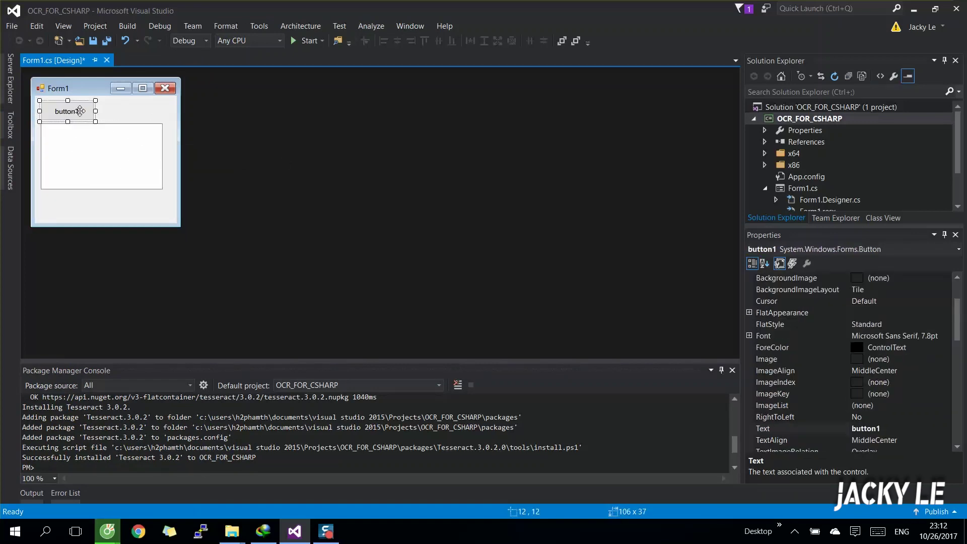
Create the button1_Click handler and add a 'using Tesseract;' directive
double_click(81, 112)
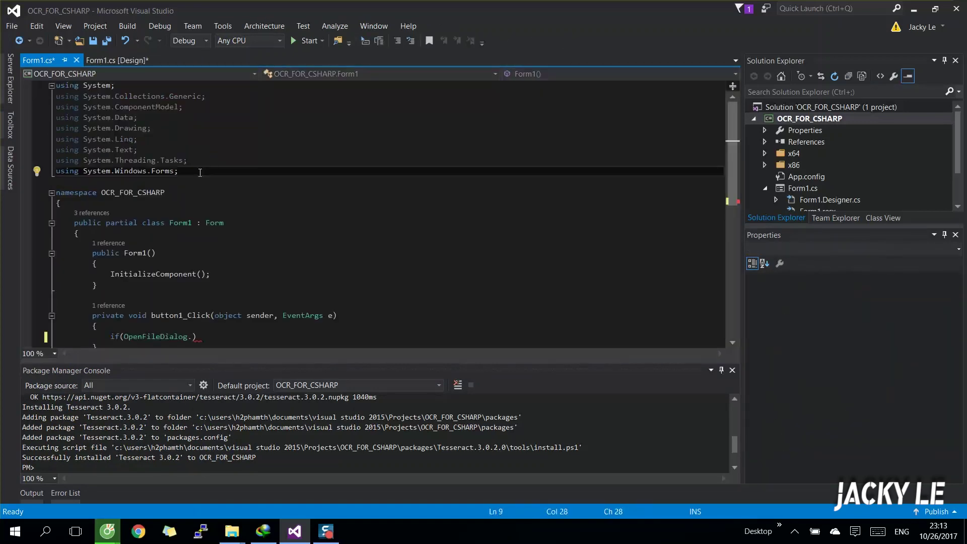
type("using System.Windows.Forms;us")
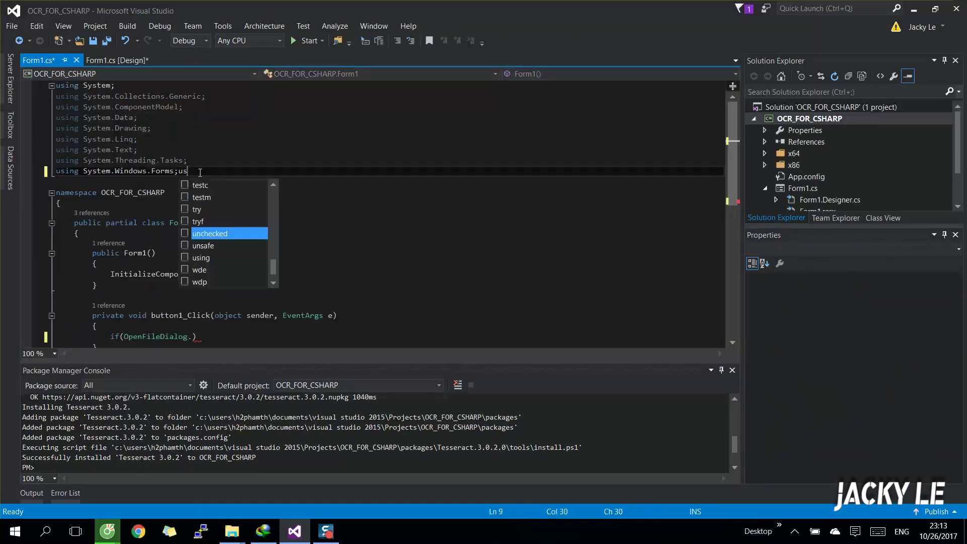
key("BackSpace")
key("BackSpace")
key("Return")
type("using Tess")
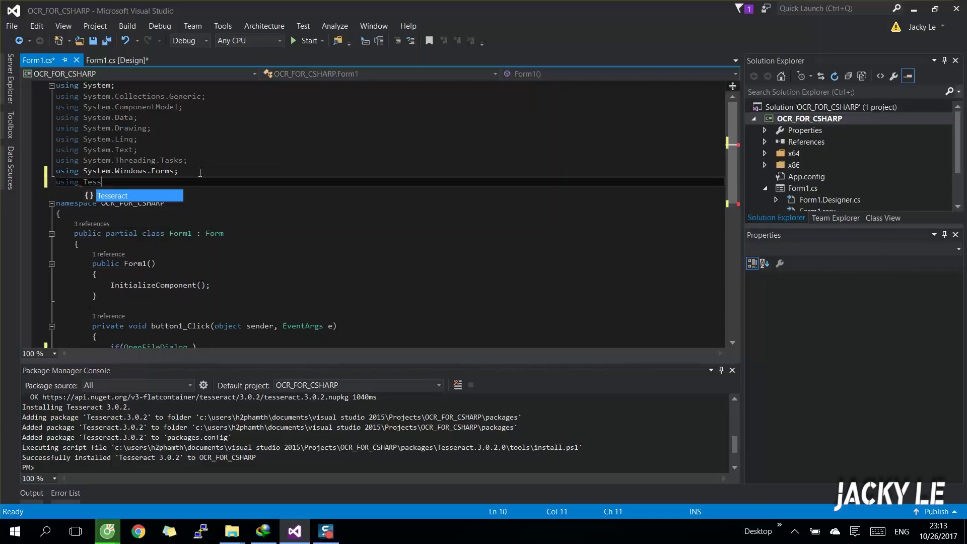
key("Tab")
type(";")
scroll(233, 183, "down", 5)
In button1_Click, create an OpenFileDialog and begin the ShowDialog() result check
left_click(233, 181)
key("Return")
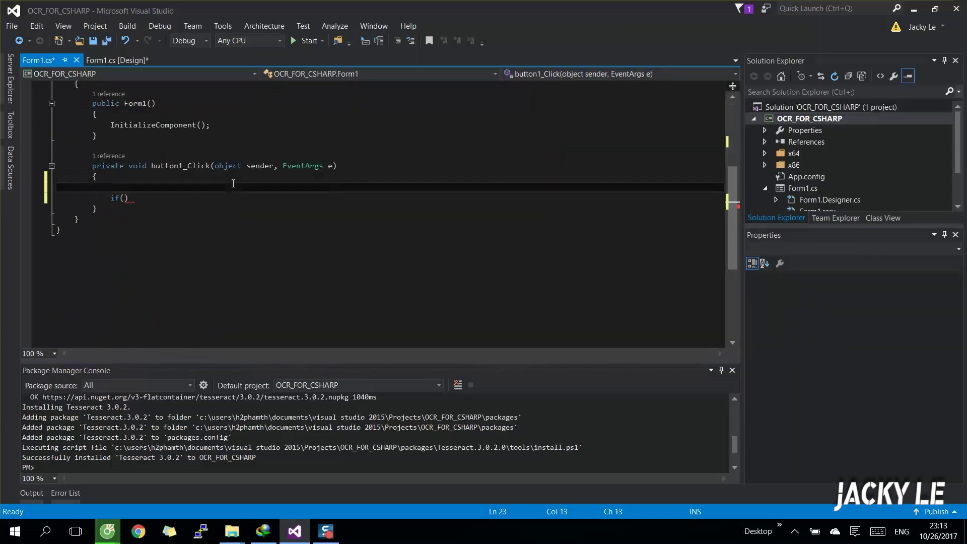
type("Open")
key("space")
type("FileDialog openfile")
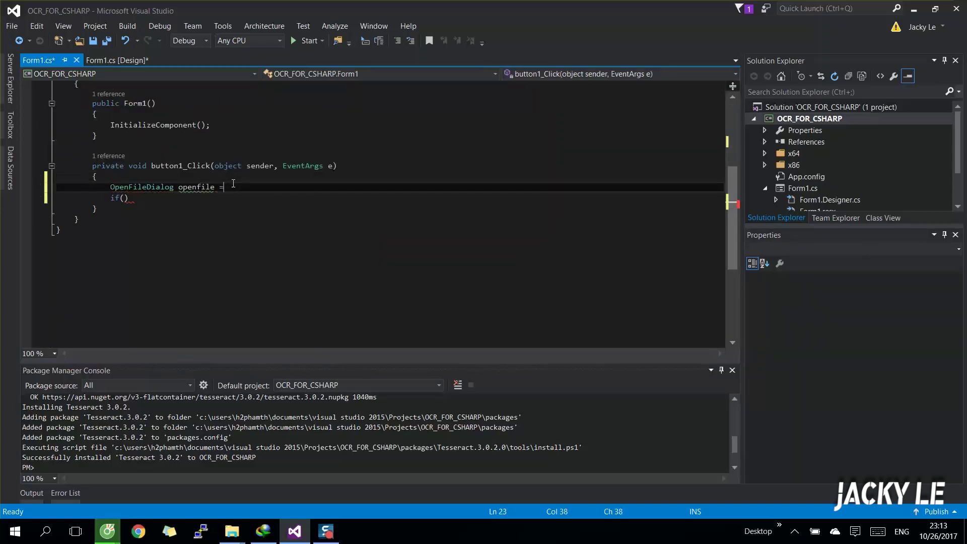
type(" = new O(")
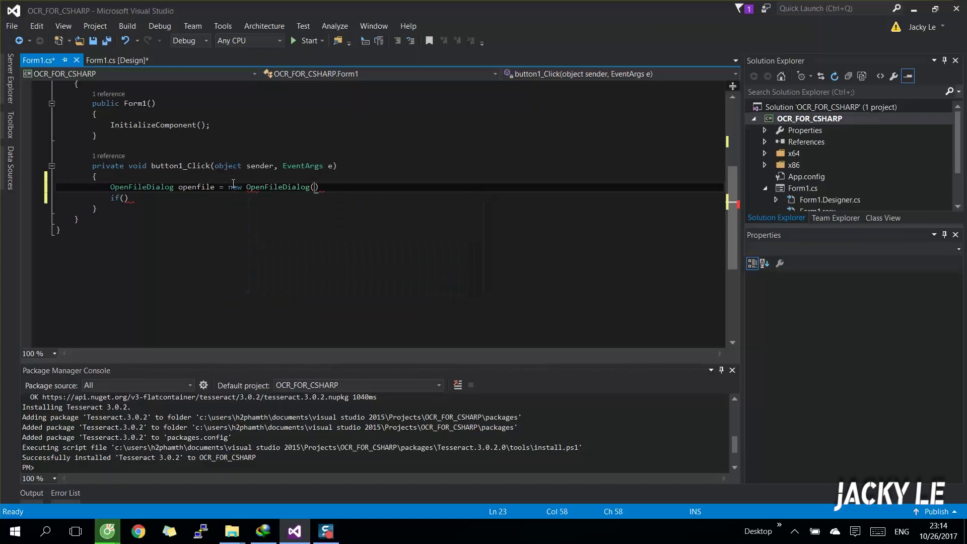
type("openf")
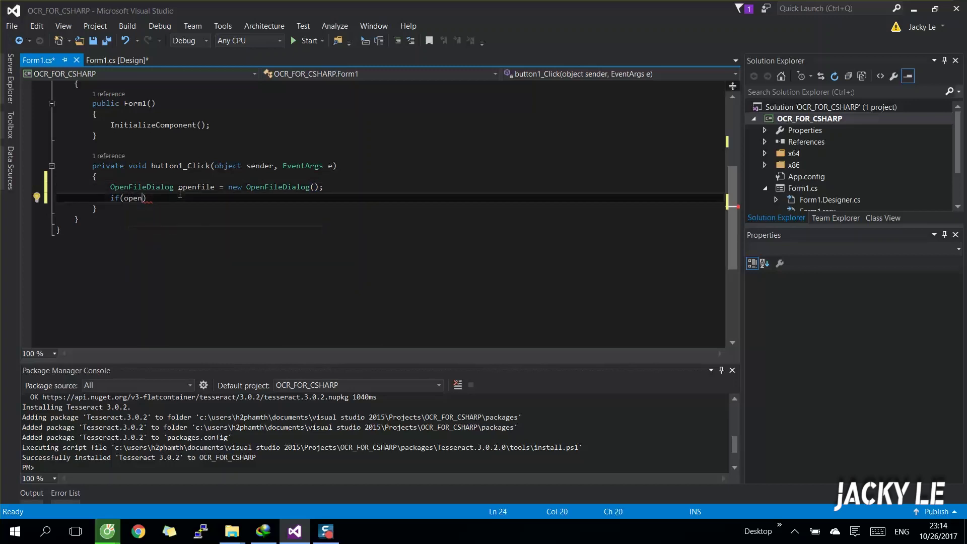
type("ile.sho()")
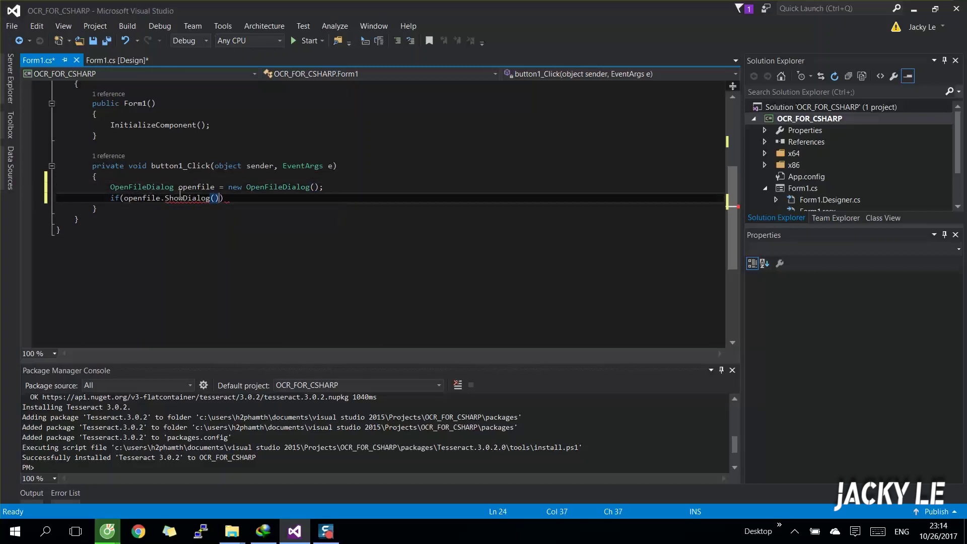
type(" == di")
Complete the DialogResult.OK condition and load a Bitmap from openfile.FileName
key("Tab")
type(".ok")
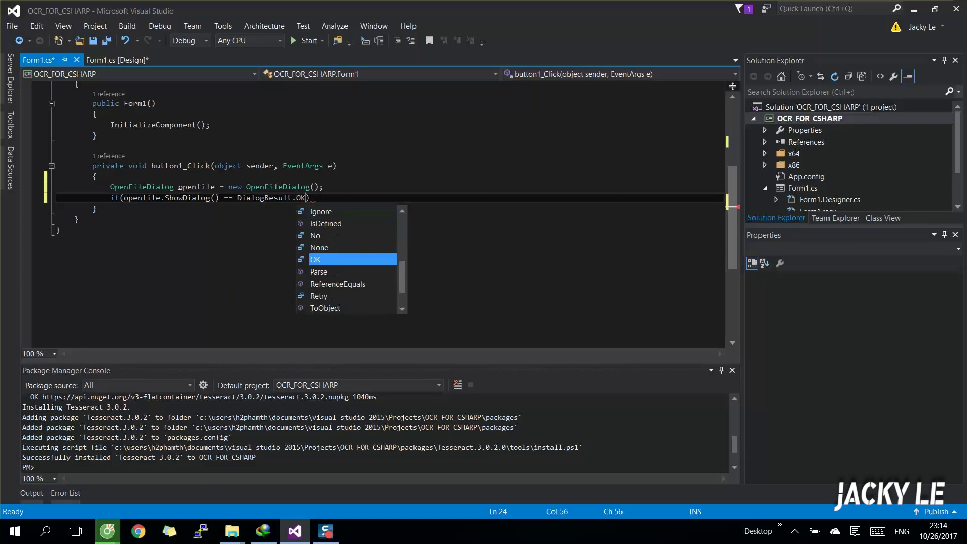
key("Return")
type("{")
key("Return")
type("var img =")
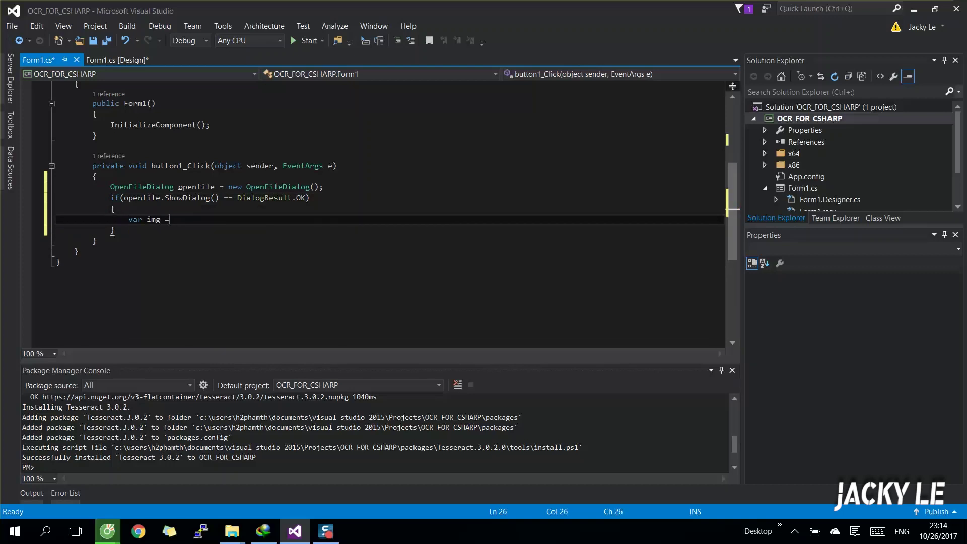
type("new Bitma")
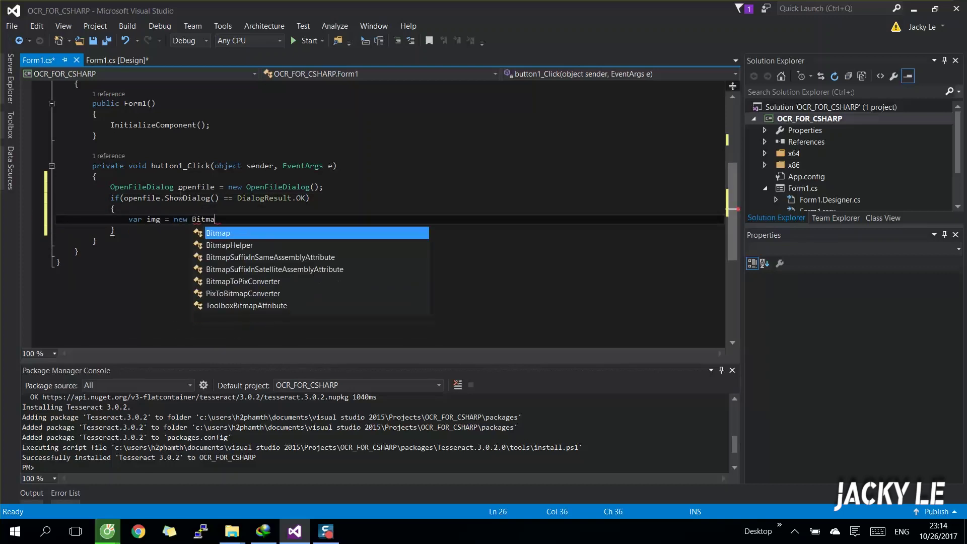
key("Tab")
type("(ope)")
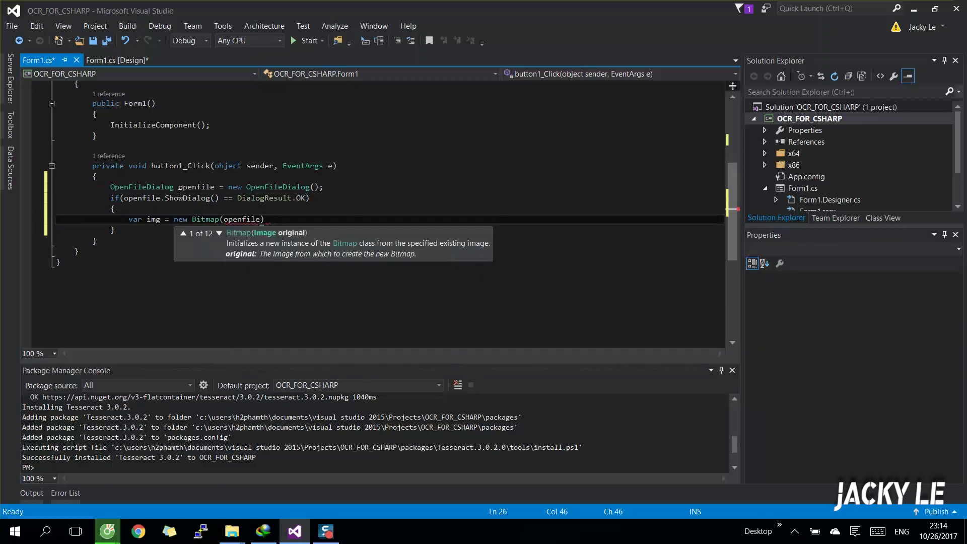
type(".fi")
key("Tab")
key("End")
type(";")
key("Return")
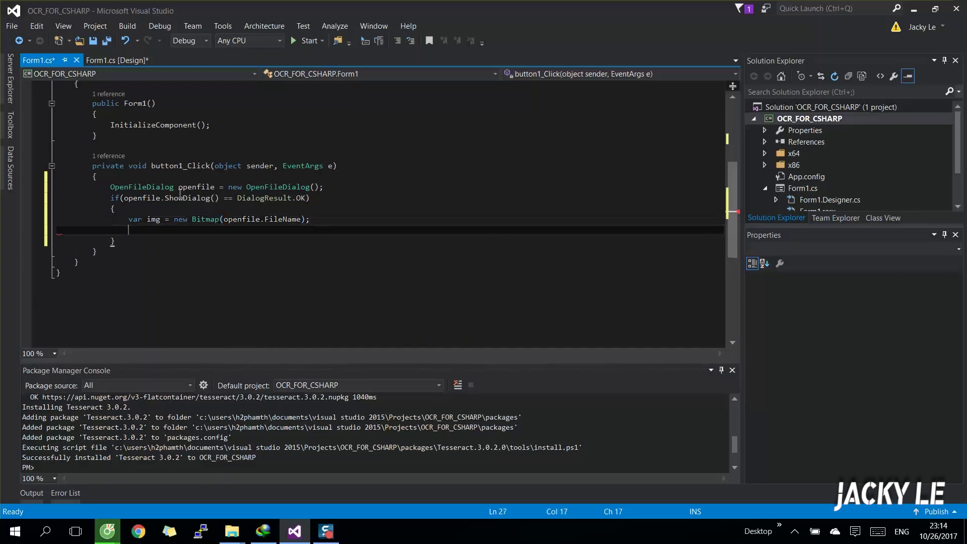
type("var")
Run TesseractEngine("./tessdata", "eng", TesseractAndCube) on the image and set textBox1.Text to page.GetText()
key("BackSpace")
key("BackSpace")
type("cr = new t")
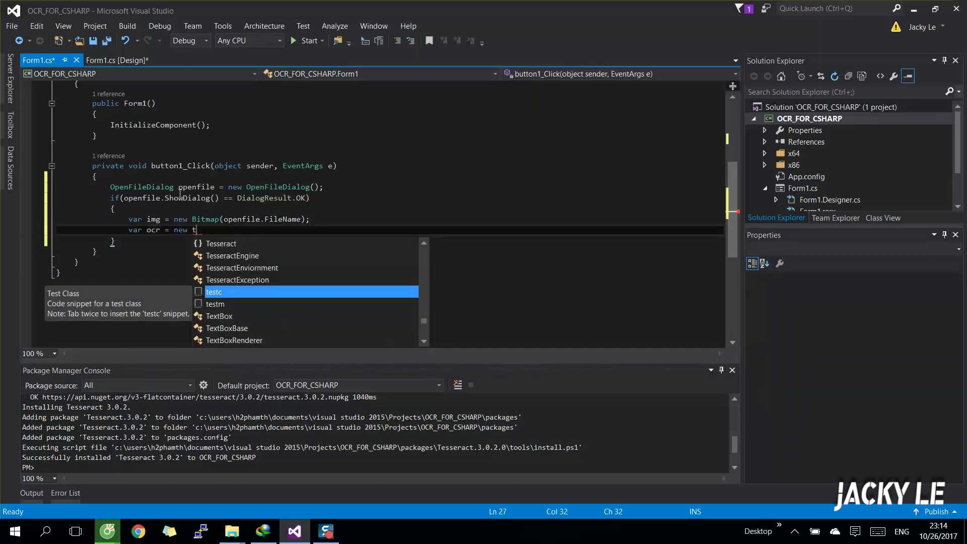
key("Up")
key("Up")
key("Up")
key("Tab")
type("(\"")
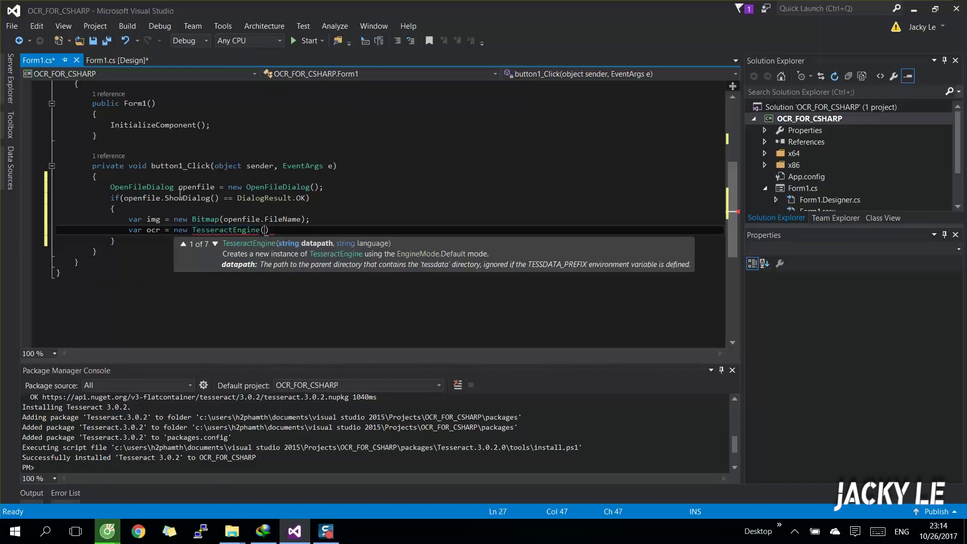
type("./tessd")
type("ata\"")
type(",\"eng")
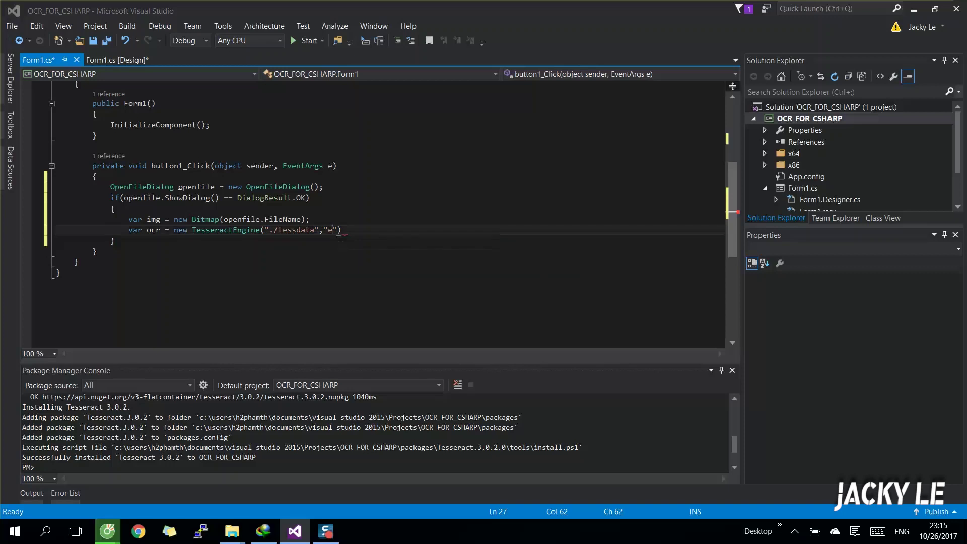
type("\",")
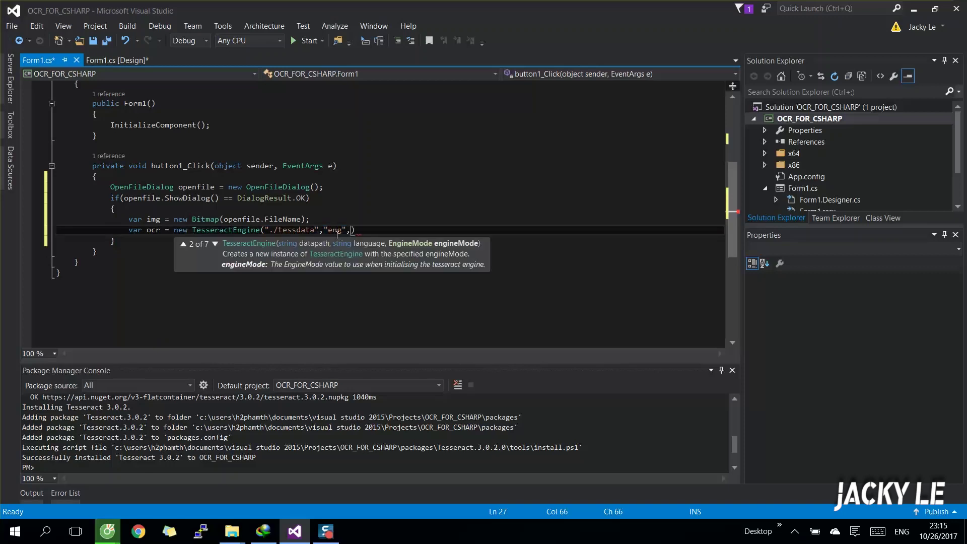
type("EngineMode.")
key("Down")
key("Down")
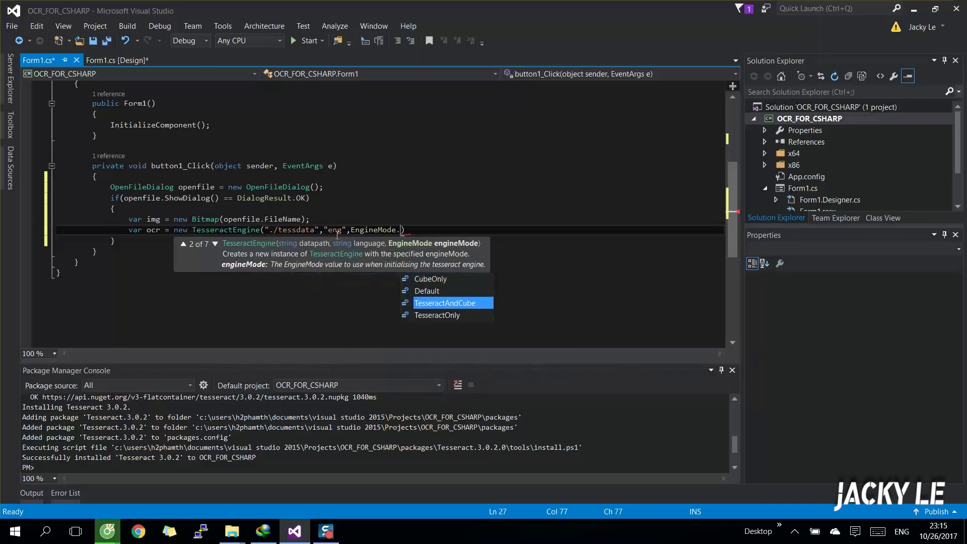
type(");")
key("Return")
type("var page =")
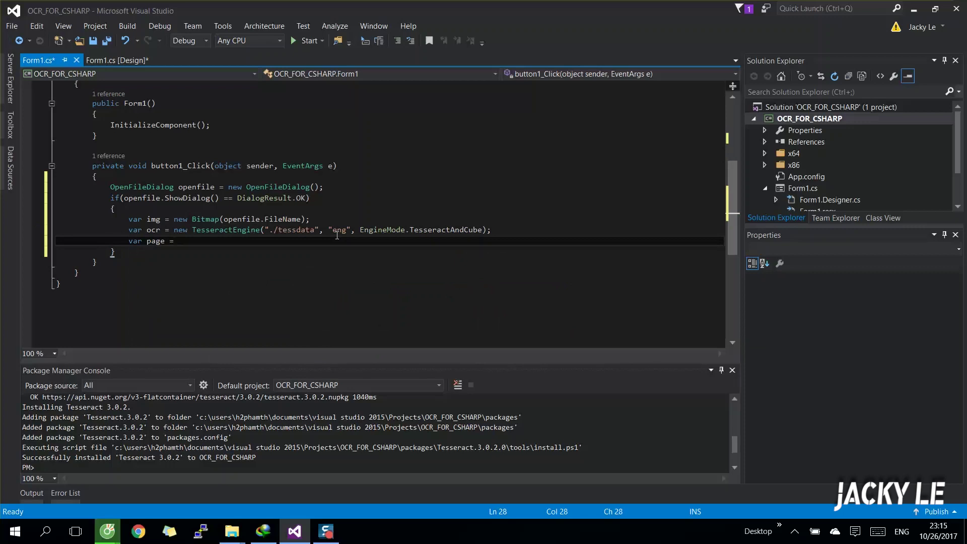
type("ocr.Process")
type("(img);")
key("Return")
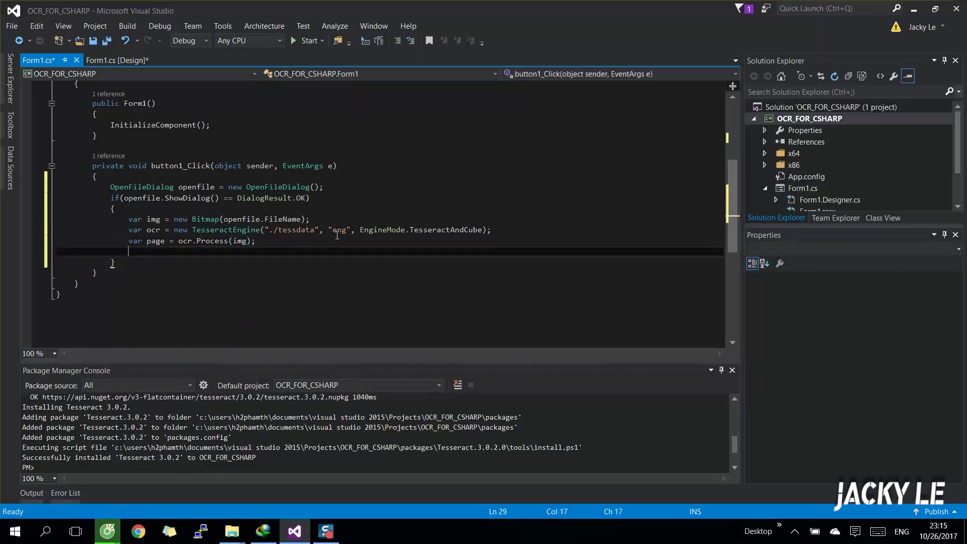
type("textBox1.")
type("Text = page")
type(".gett(")
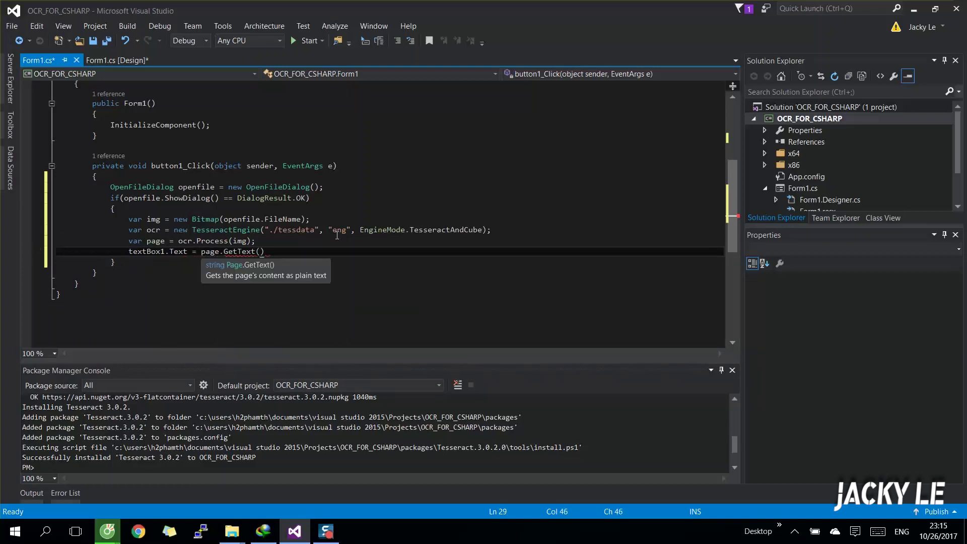
type(");")
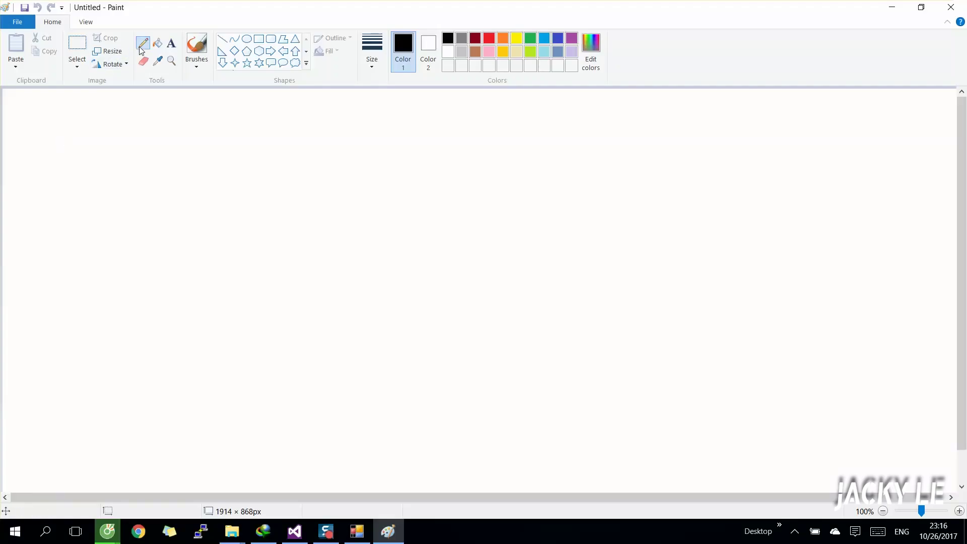
Type 'JACKY LE CHANNEL' on one line at the top-left and crop the canvas to 744×224 px
left_click(171, 43)
left_click(62, 115)
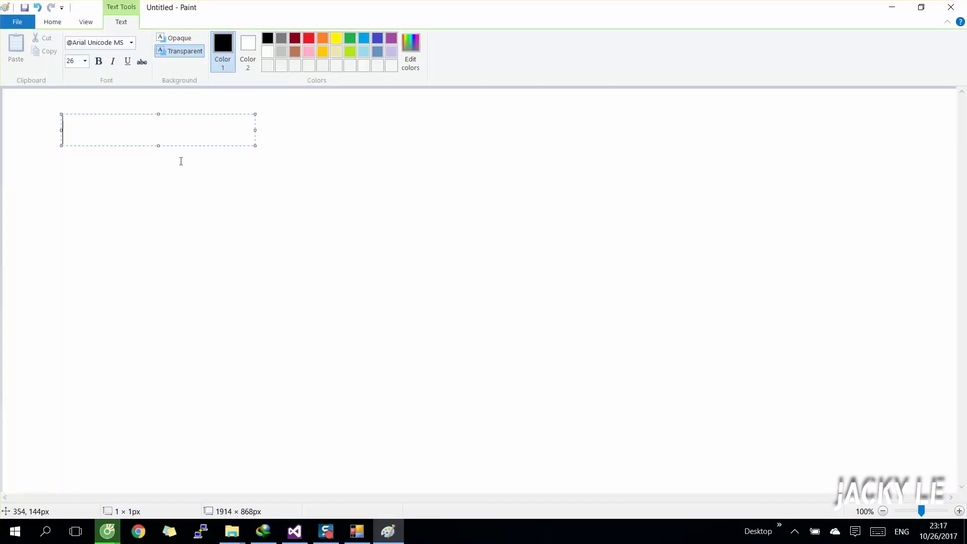
type("JACKY LE")
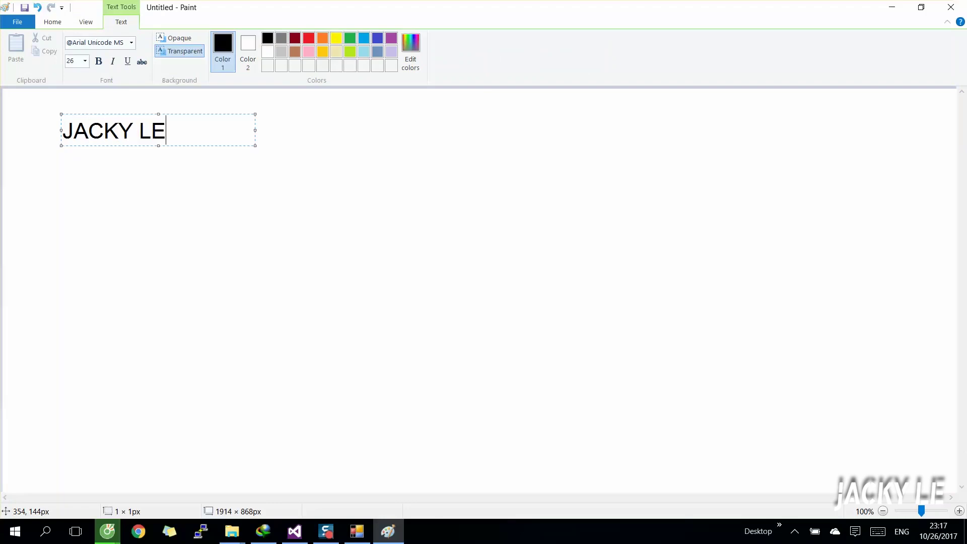
type(" CHANNEL")
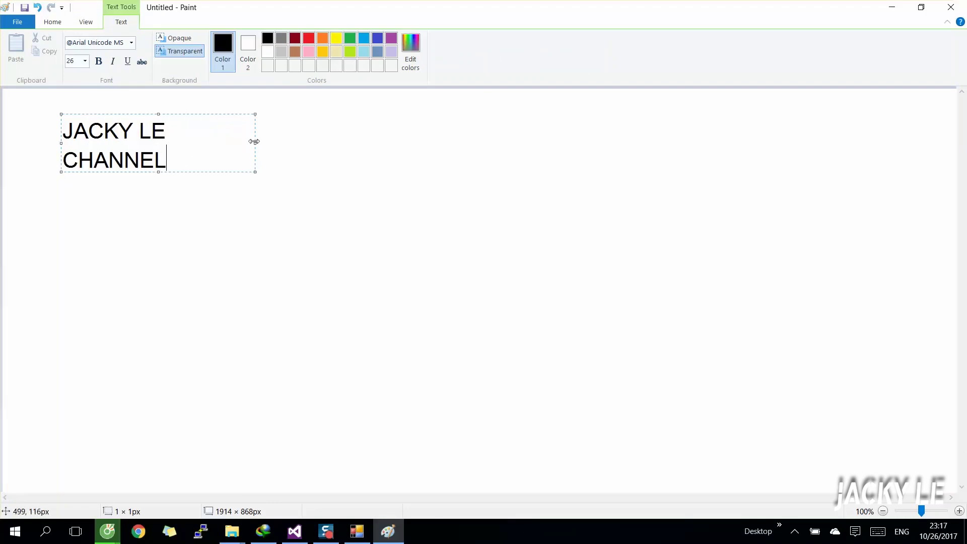
left_click_drag(254, 141, 334, 132)
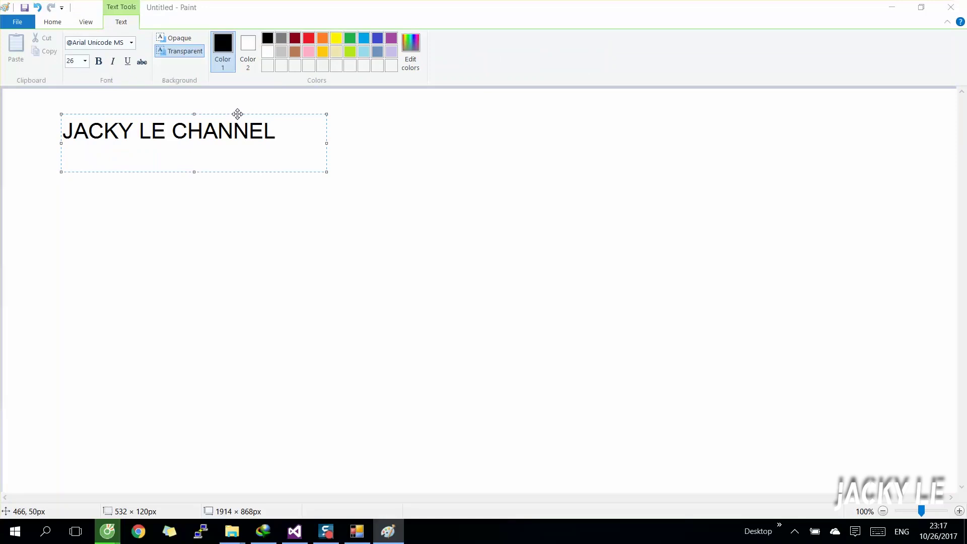
left_click_drag(237, 114, 205, 95)
scroll(549, 361, "down", 1, "ctrl")
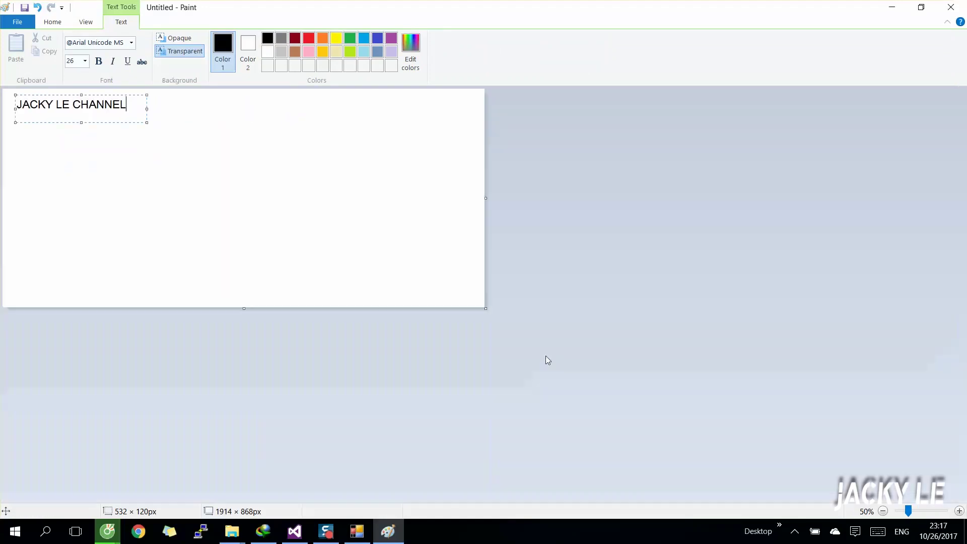
scroll(548, 361, "down", 1, "ctrl")
left_click_drag(249, 202, 96, 117)
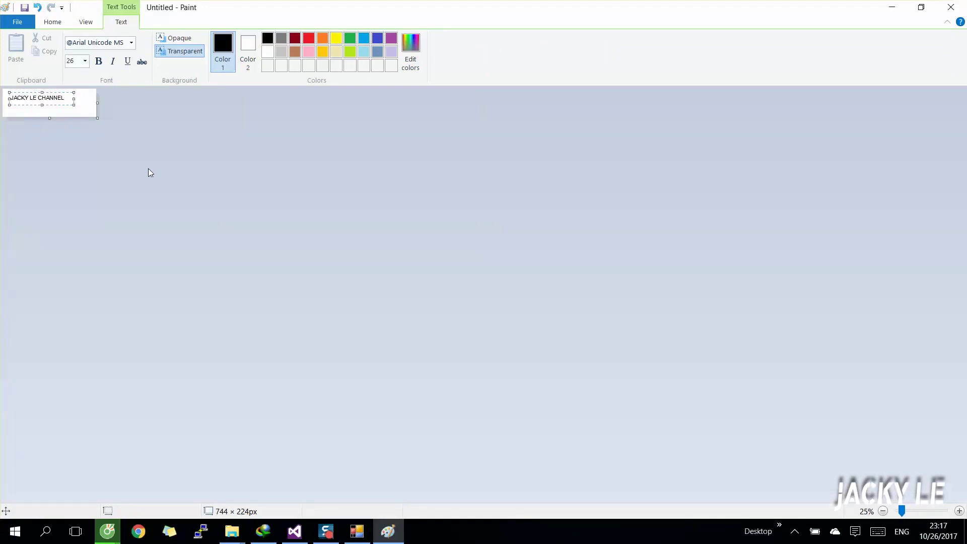
scroll(92, 116, "up", 1, "ctrl")
type("CHANNEL")
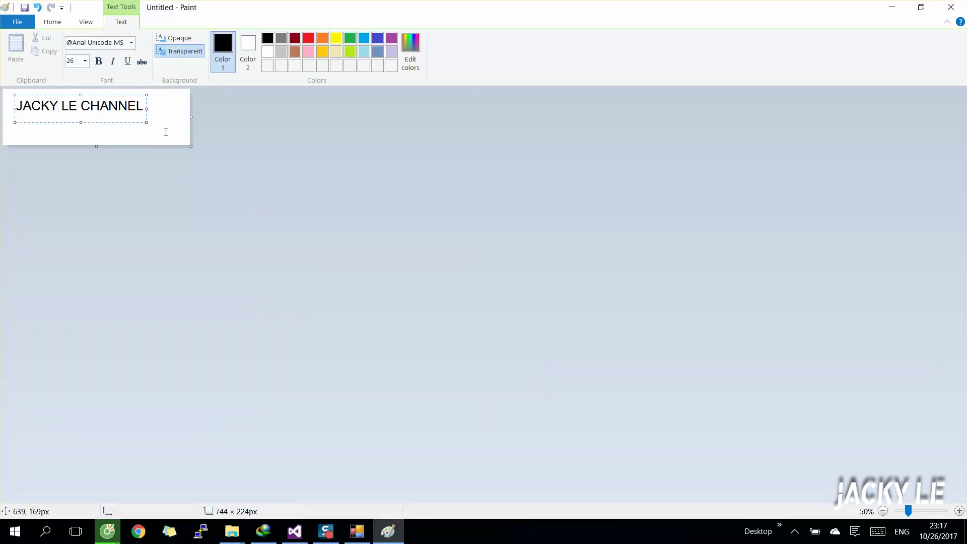
left_click(151, 151)
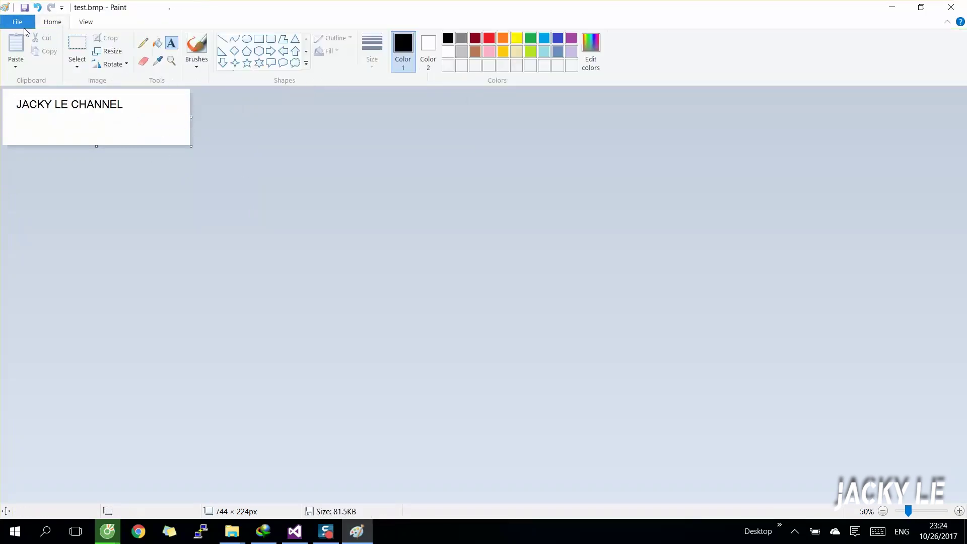
Save the Paint image to the Desktop as a PNG file
left_click(18, 22)
left_click(35, 127)
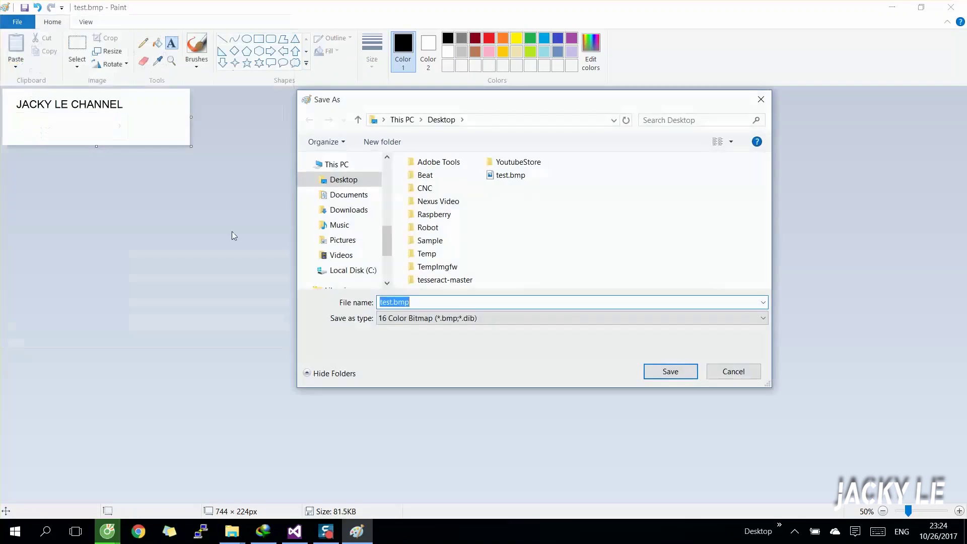
left_click(450, 321)
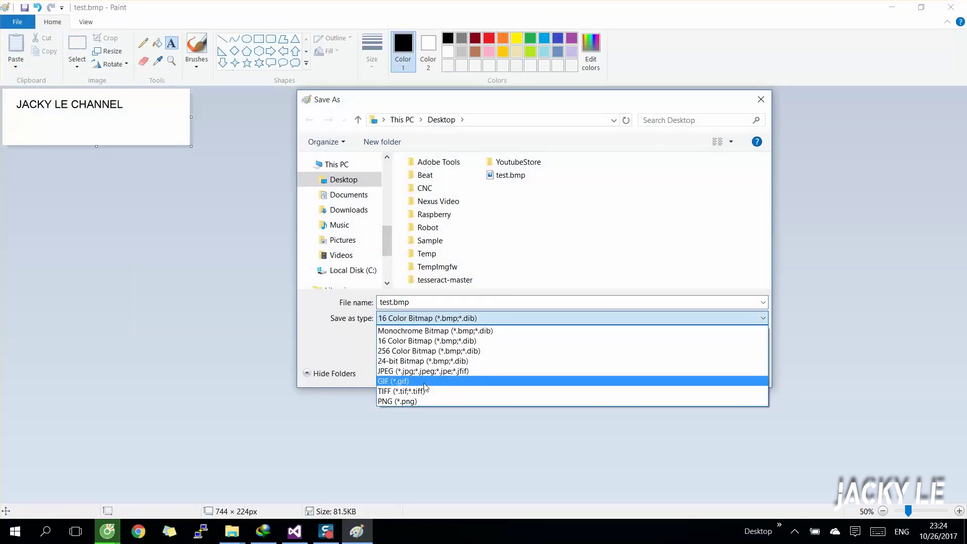
left_click(401, 402)
left_click(655, 370)
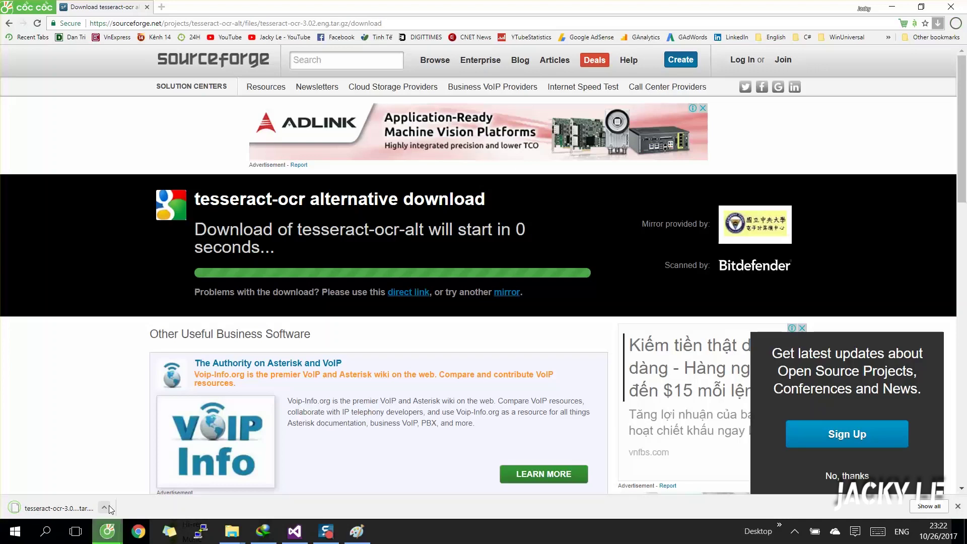
Show the downloaded tesseract archive in its folder and switch to the tessdata Explorer window
left_click(109, 506)
left_click(134, 474)
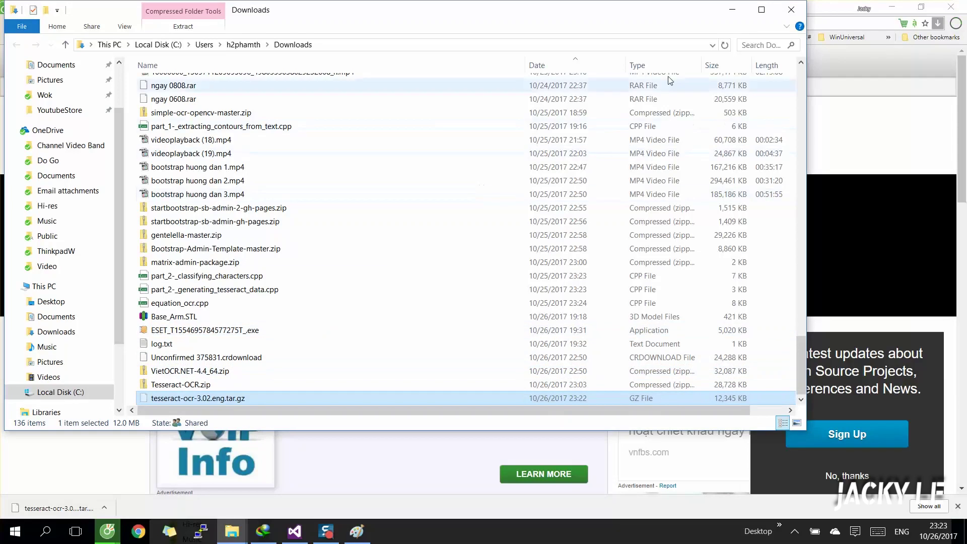
left_click(229, 537)
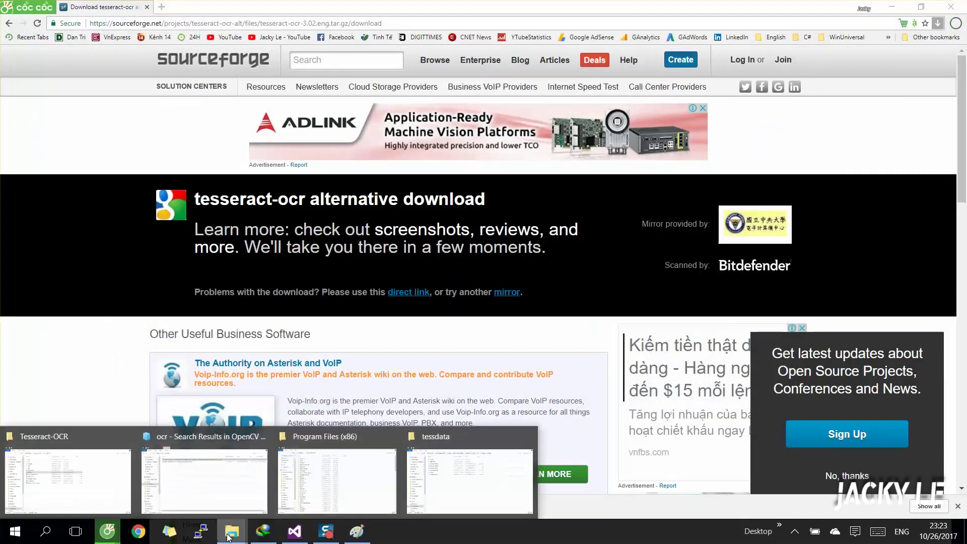
left_click(460, 479)
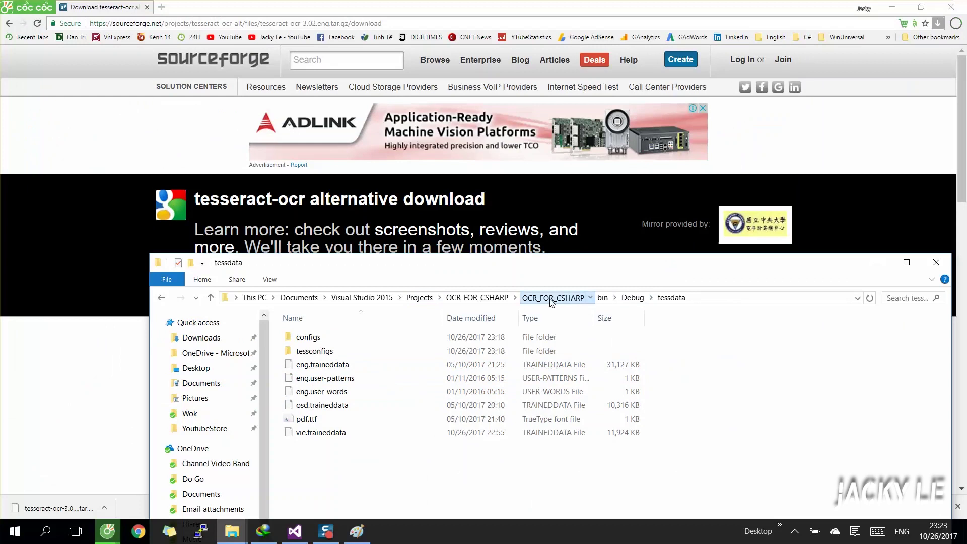
Go to OCR_FOR_CSHARP\bin\Debug and permanently delete the old tessdata folder
left_click(563, 299)
double_click(301, 339)
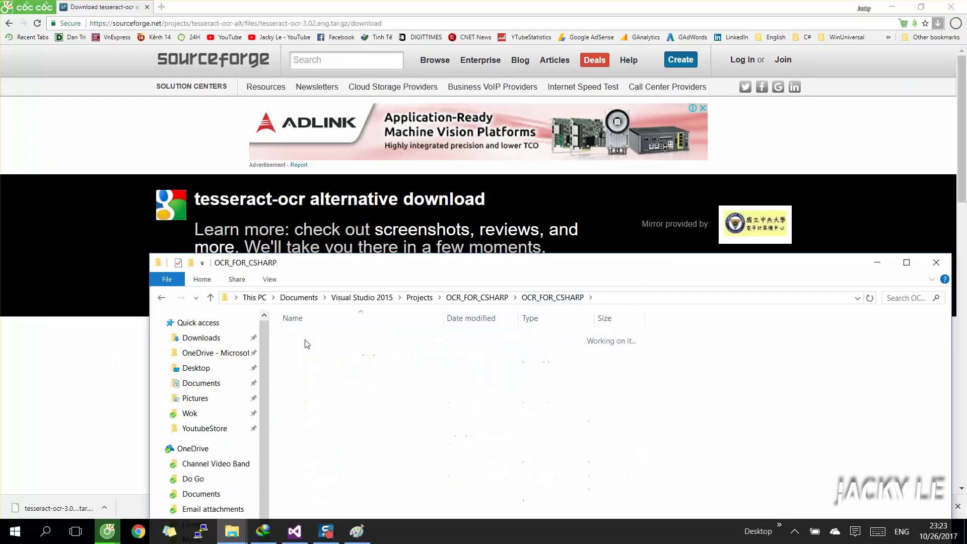
double_click(314, 338)
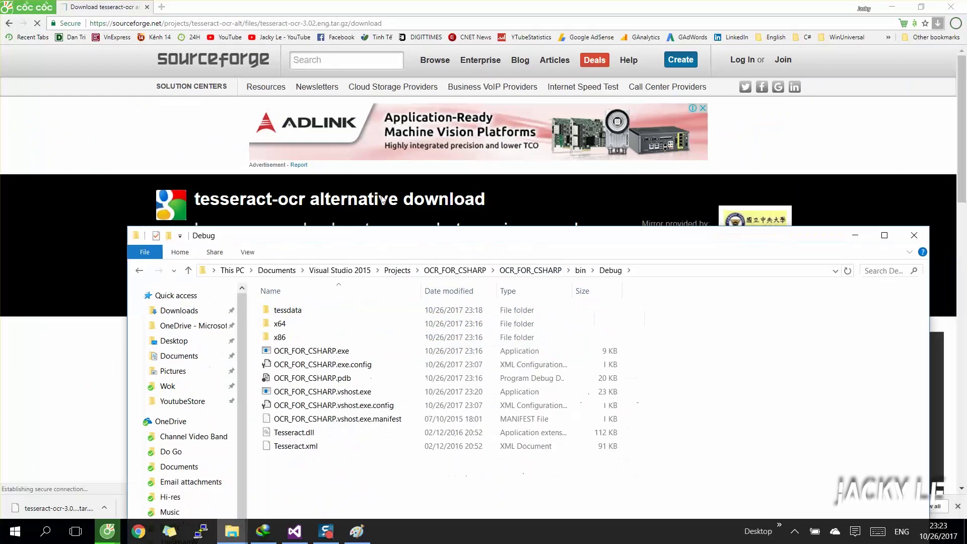
left_click_drag(432, 272, 303, 128)
left_click(227, 194)
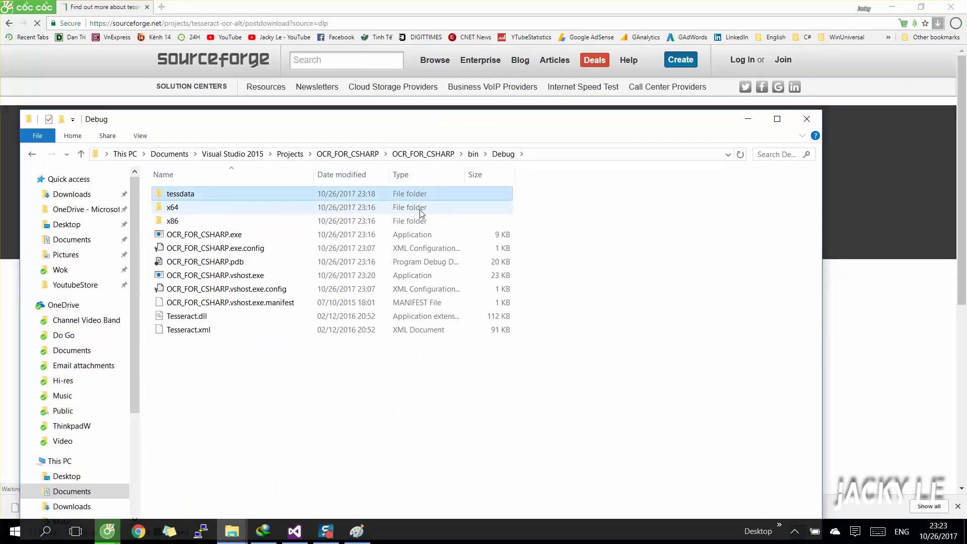
key("shift+Delete")
key("Return")
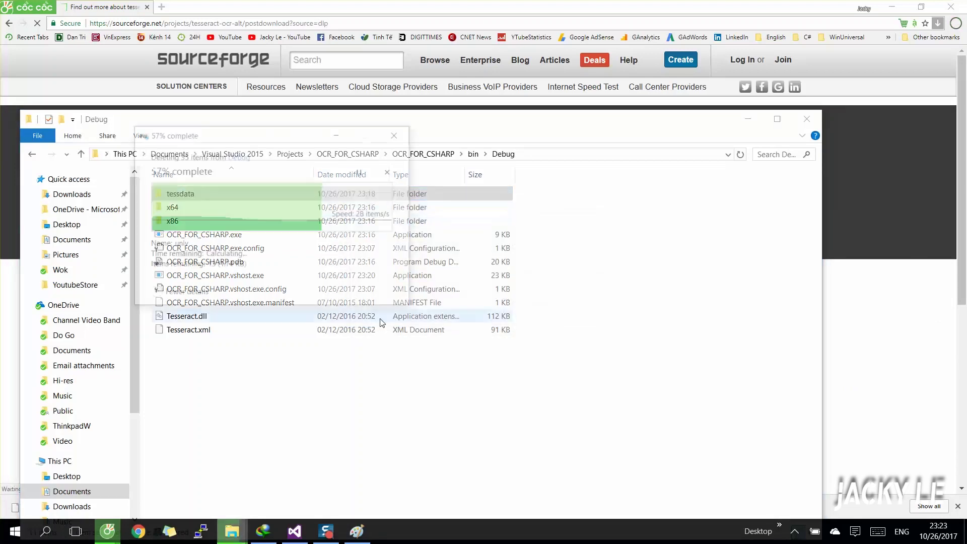
Move tesseract-ocr-3.02.eng.tar.gz into Debug and extract the .tar.gz there
right_click(227, 374)
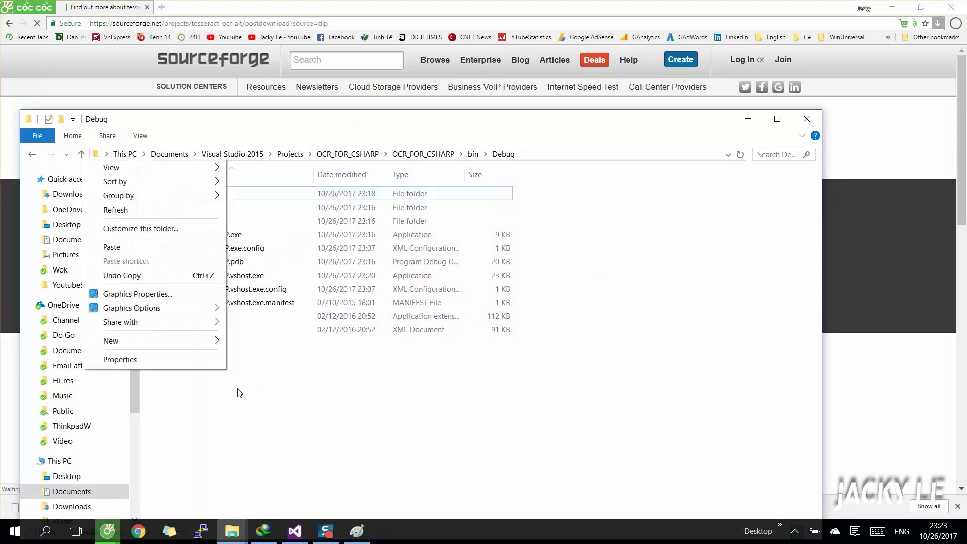
left_click(126, 248)
left_click_drag(127, 253, 413, 375)
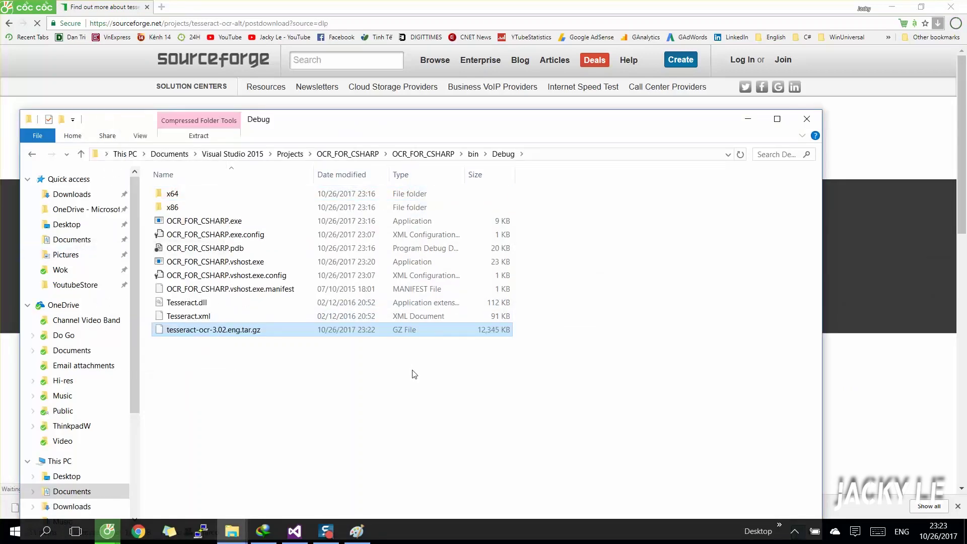
right_click(259, 339)
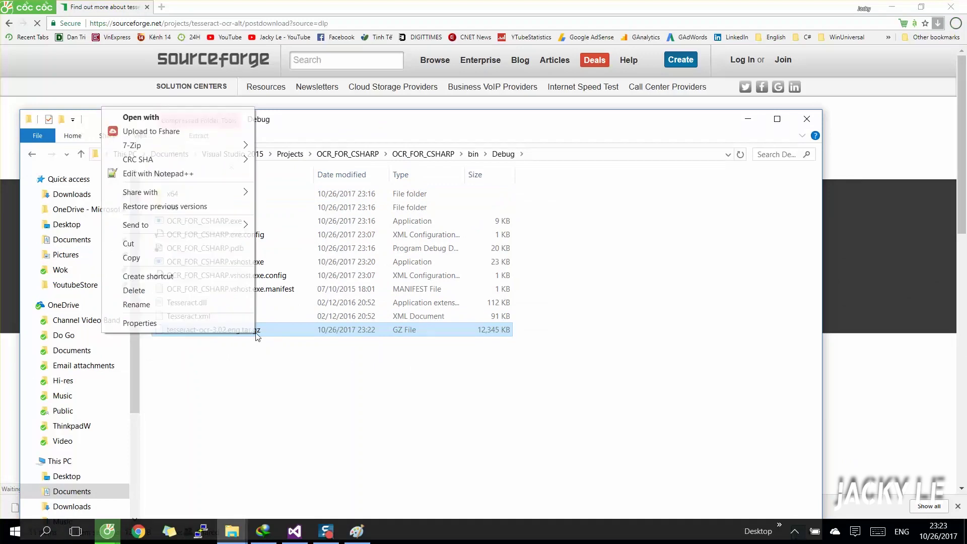
mouse_move(132, 146)
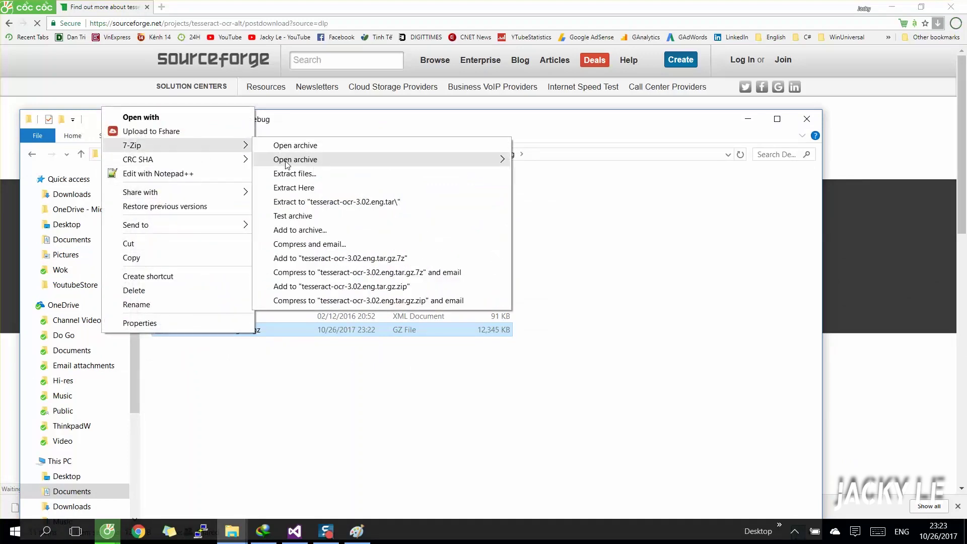
left_click(295, 188)
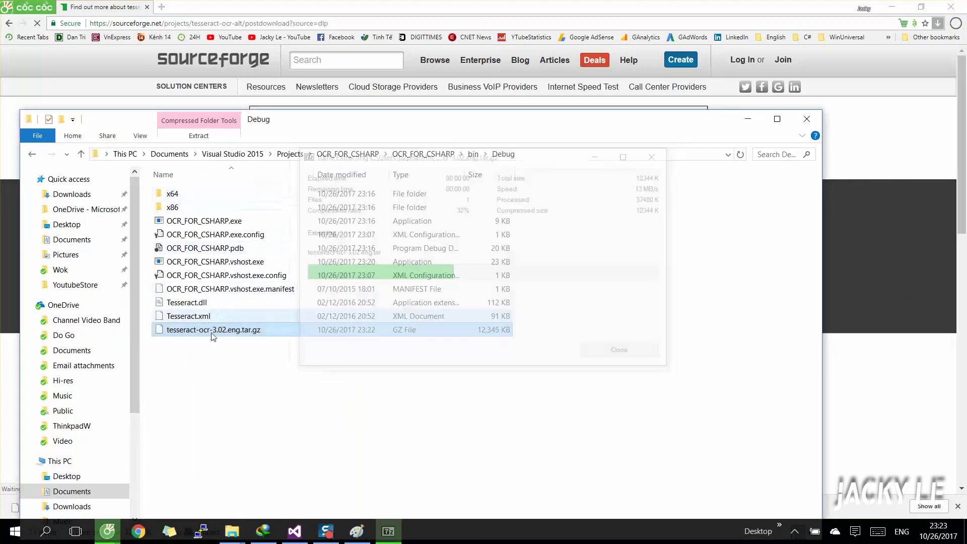
Extract the inner tar archive in Debug, then delete both archive files
right_click(209, 348)
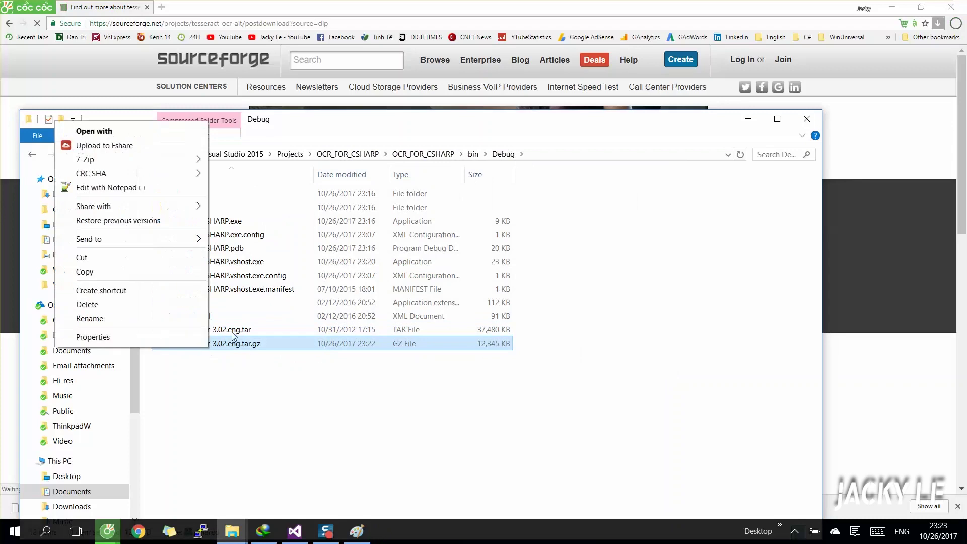
left_click(227, 331)
right_click(231, 332)
mouse_move(108, 143)
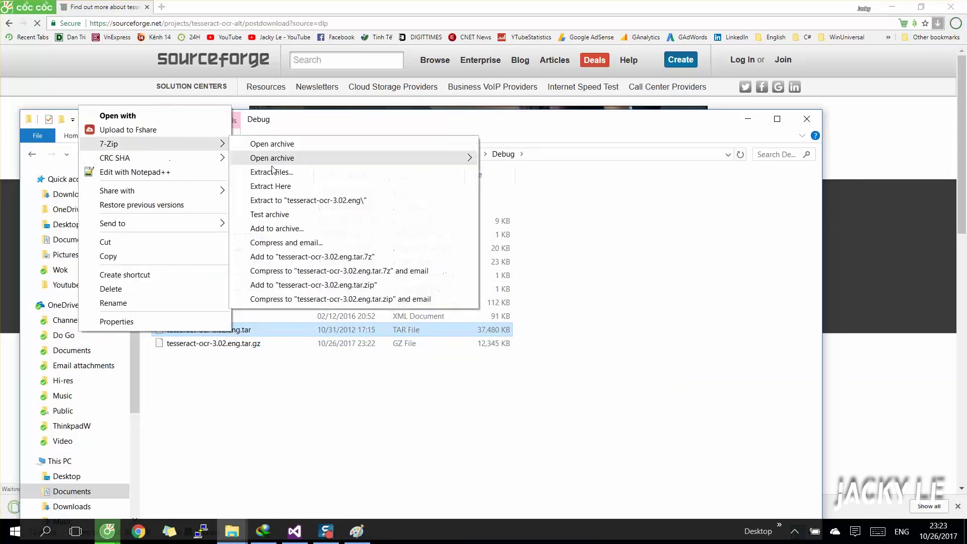
left_click(280, 187)
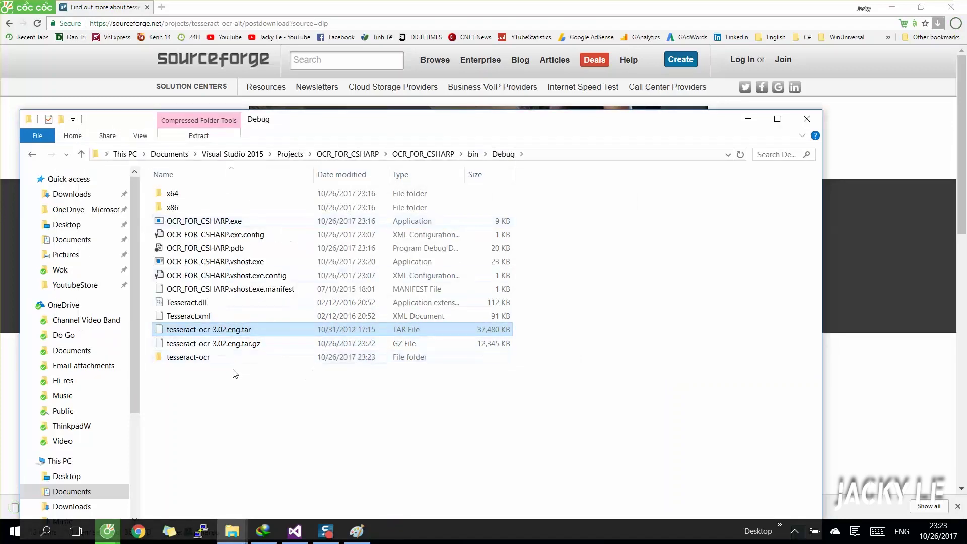
left_click(189, 361, "ctrl")
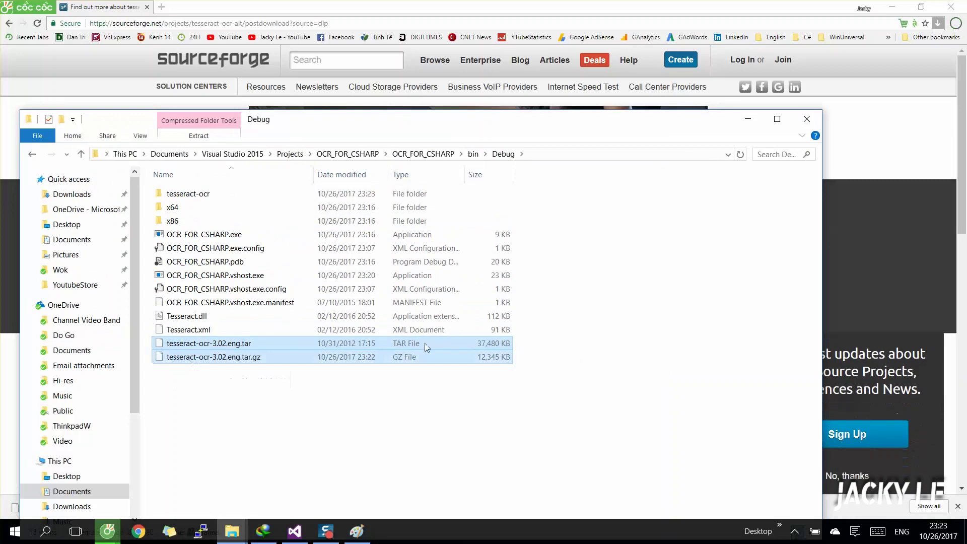
key("Delete")
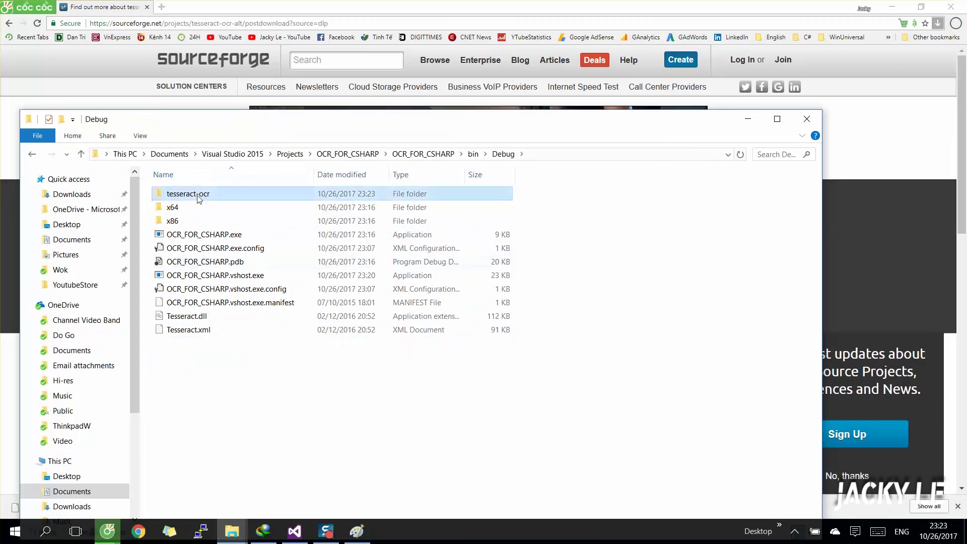
Move tessdata from tesseract-ocr into Debug and delete the empty tesseract-ocr folder
double_click(189, 194)
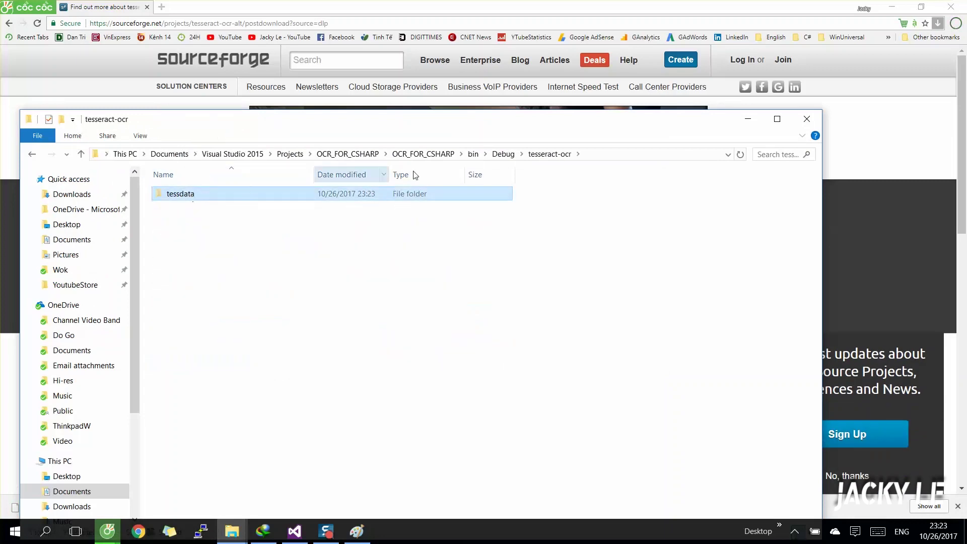
left_click(503, 154)
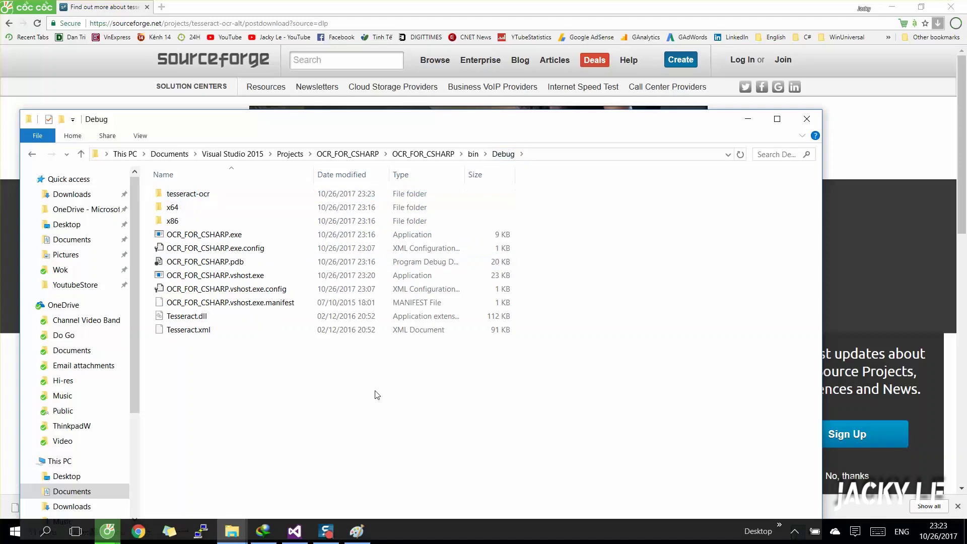
key("ctrl+v")
left_click(197, 208)
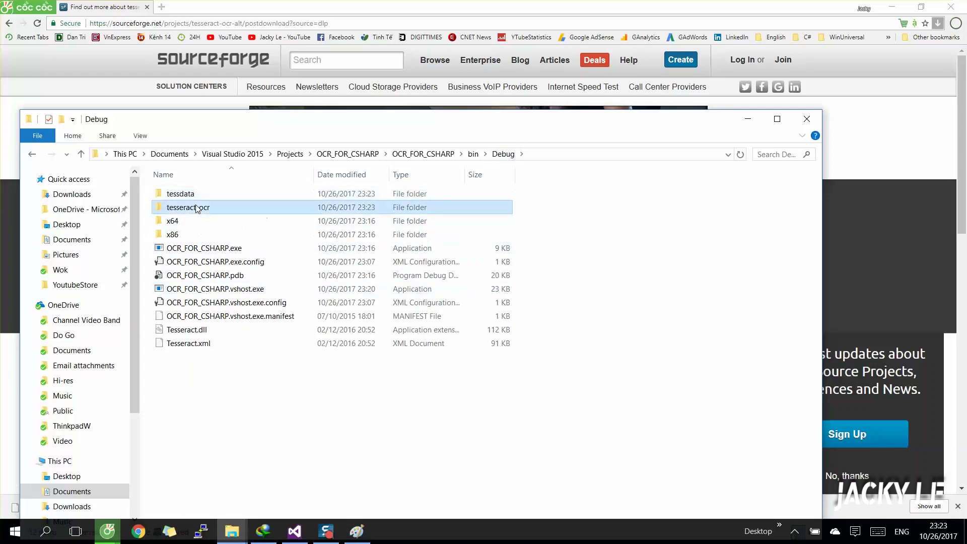
key("Delete")
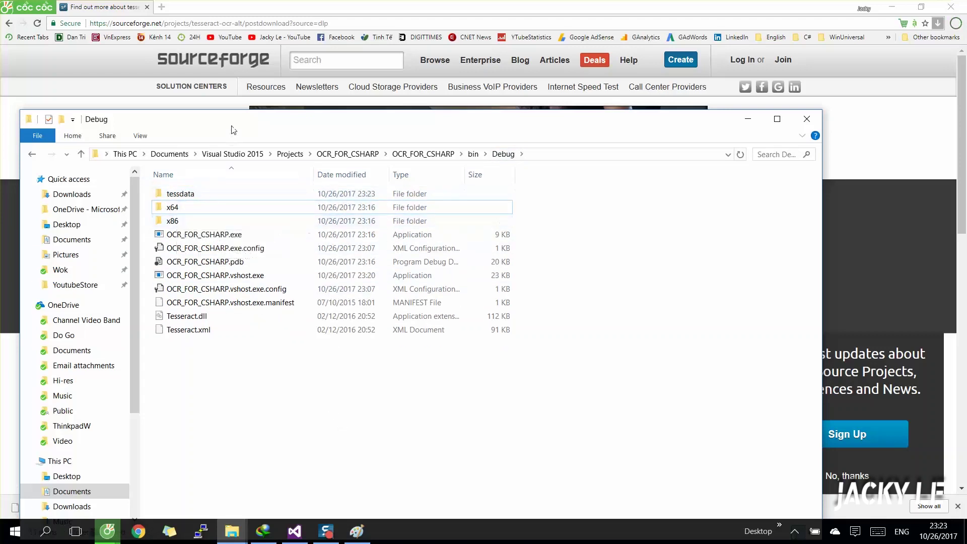
left_click_drag(233, 130, 279, 105)
Switch to Visual Studio and start the OCR_FOR_CSHARP app in debug mode
left_click(293, 538)
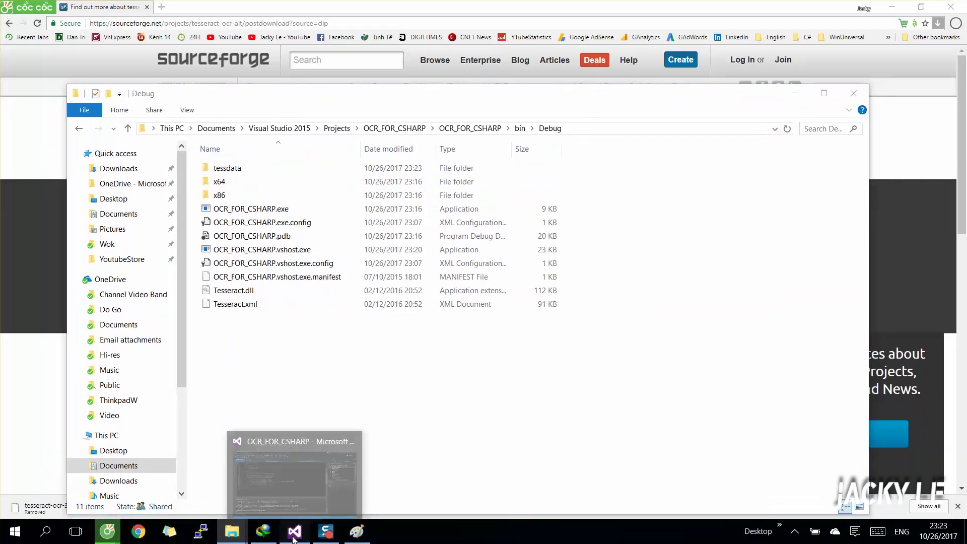
left_click(294, 538)
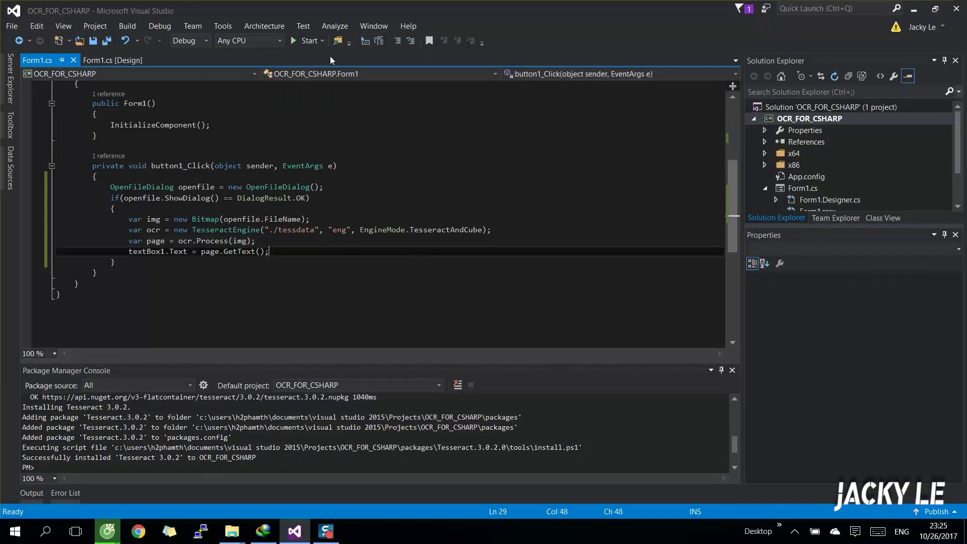
left_click(307, 41)
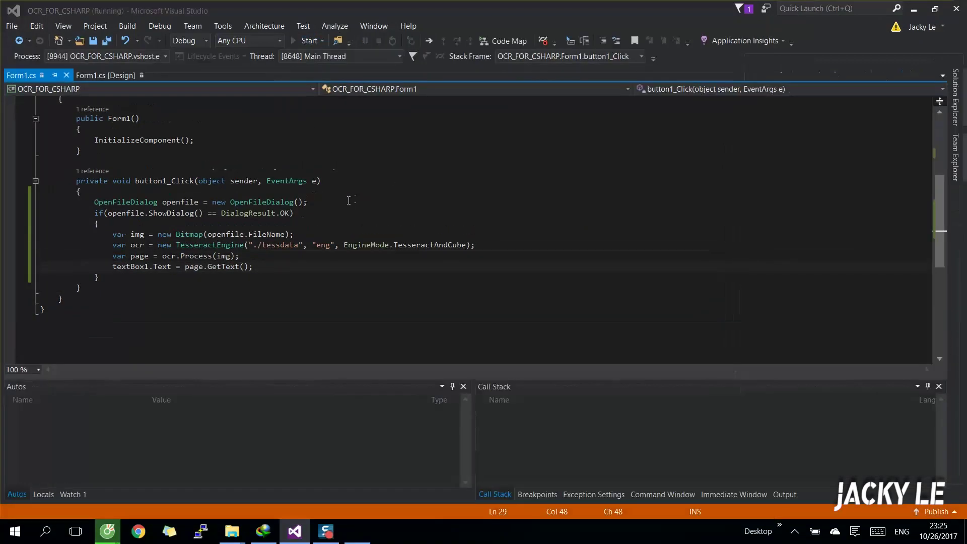
Load test.png from the Desktop into Form1 for text recognition
left_click(51, 52)
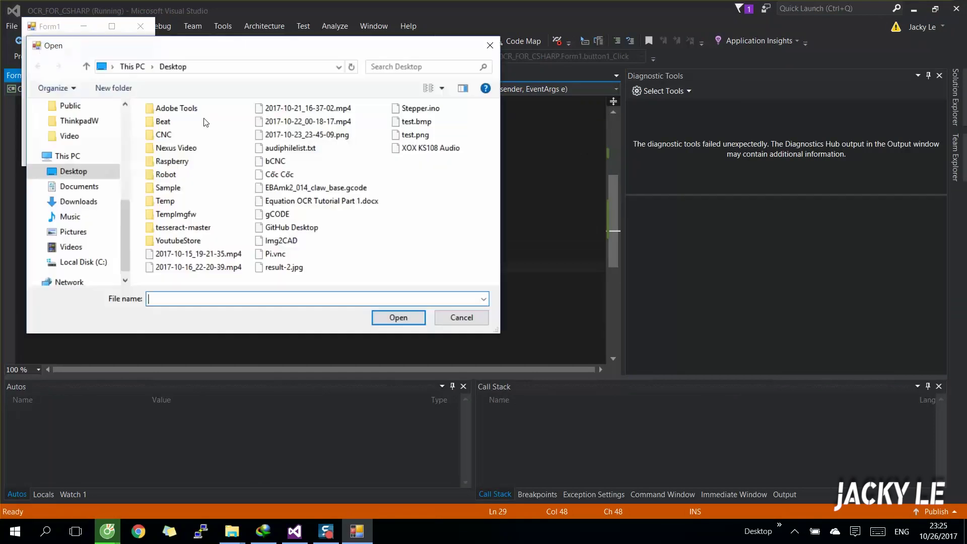
left_click(415, 121)
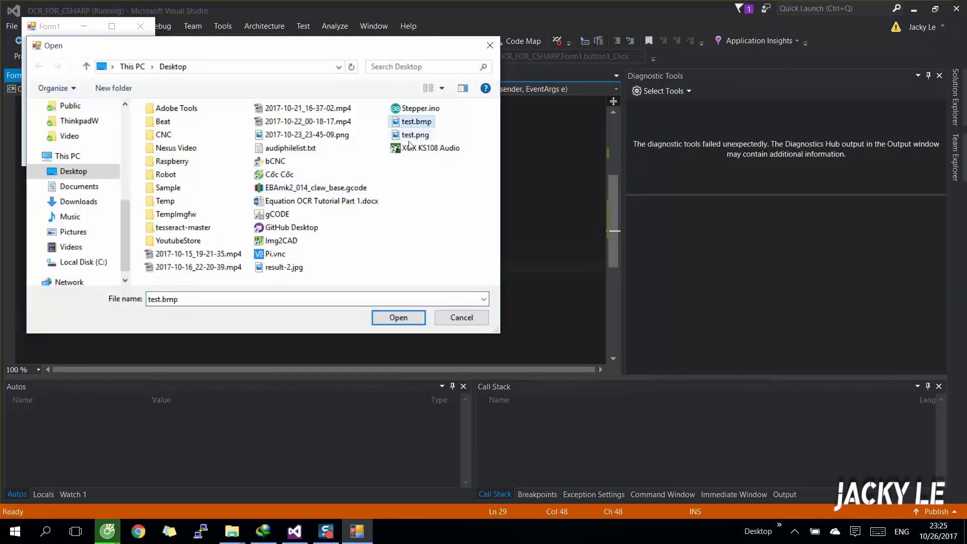
left_click(416, 135)
left_click(399, 318)
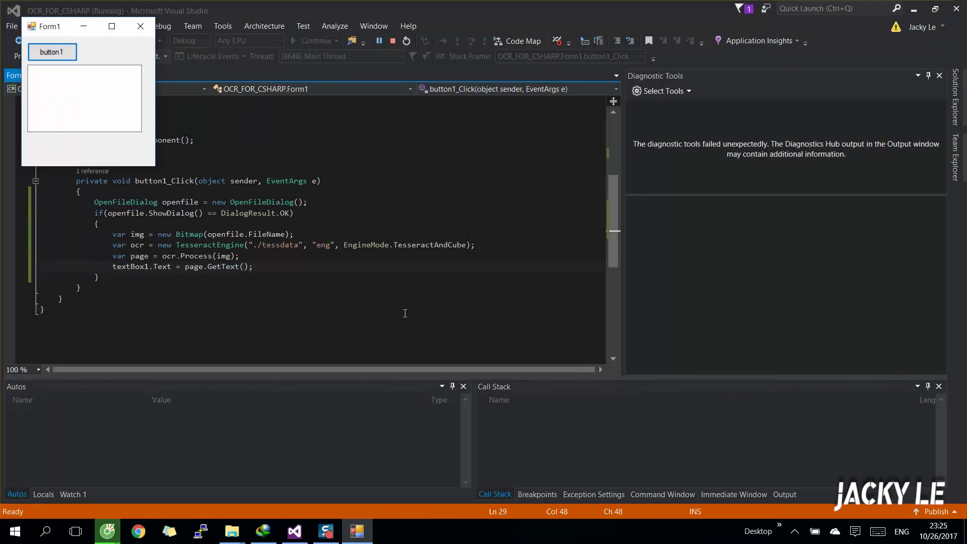
Check that Form1's textbox reads 'JACKY LE CHANNEL', then close Form1 to stop debugging
left_click_drag(96, 83, 6, 60)
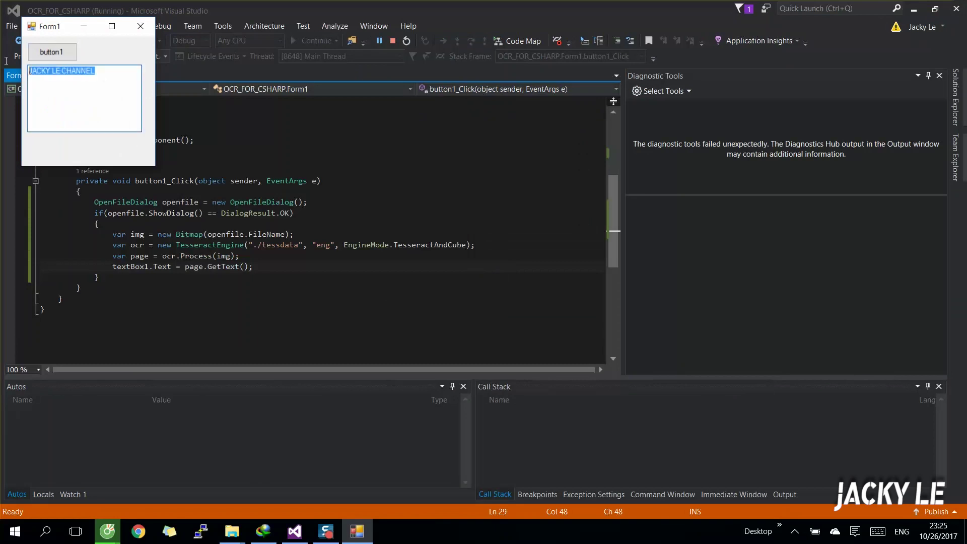
left_click_drag(64, 27, 243, 124)
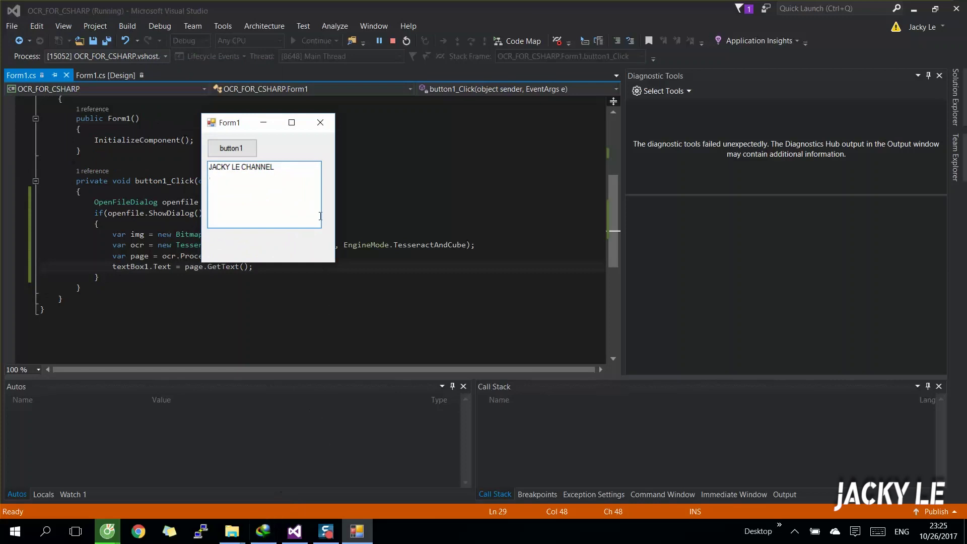
left_click(393, 39)
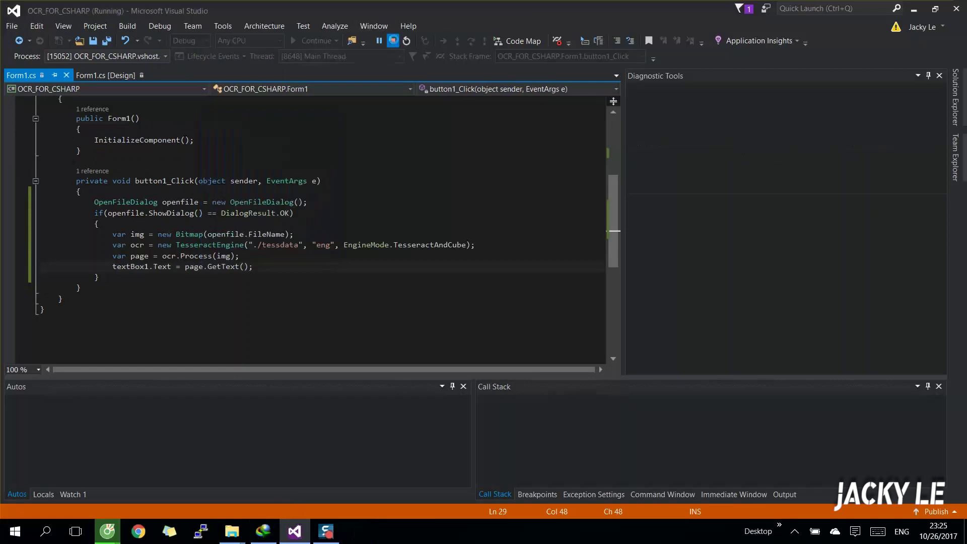